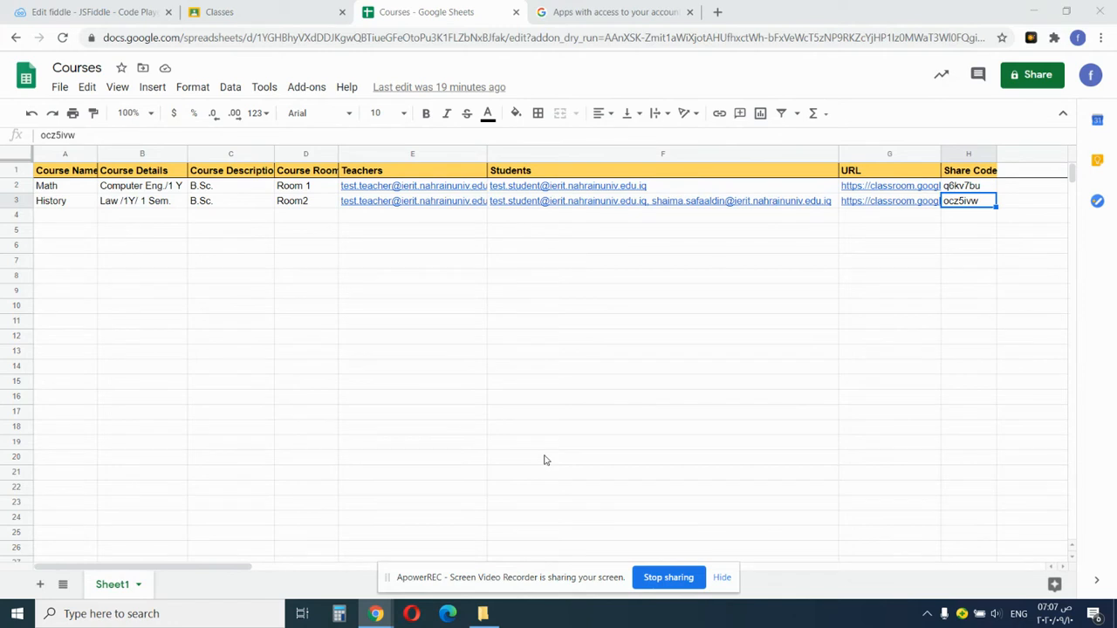
Show the Create & Delete Bulk Classrooms add-on submenu, then close it without running anything.
click(320, 94)
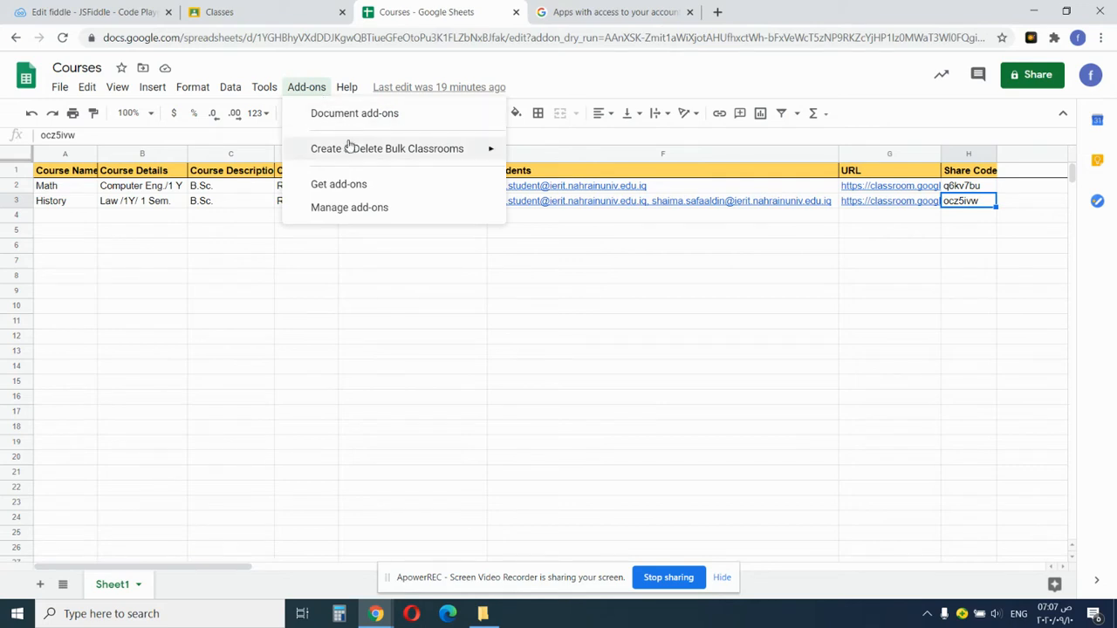
mouse_move(352, 152)
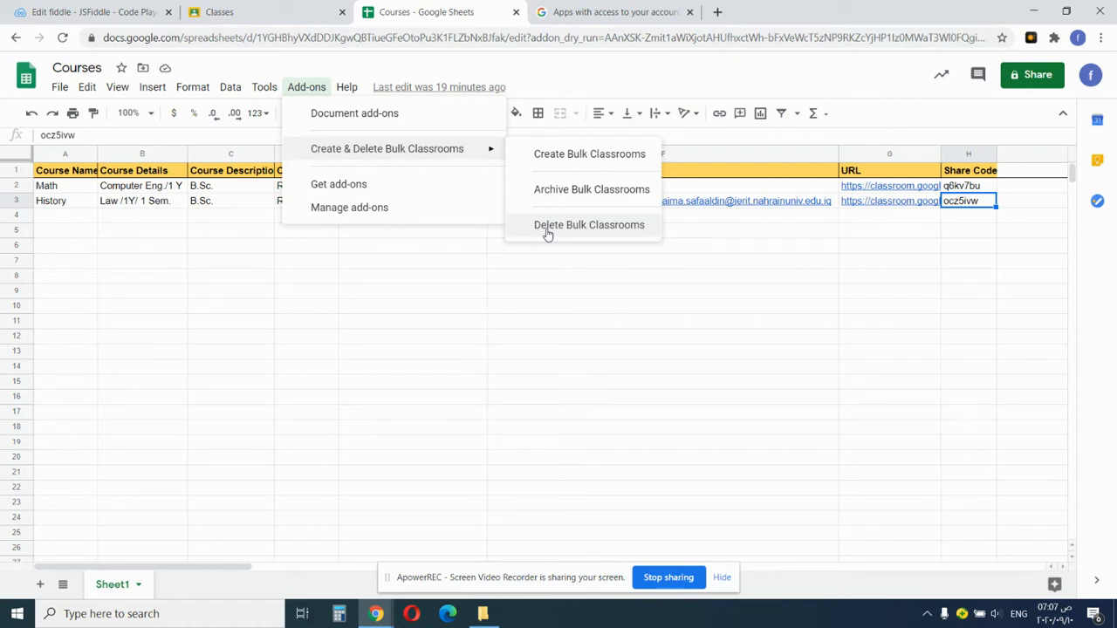
click(537, 277)
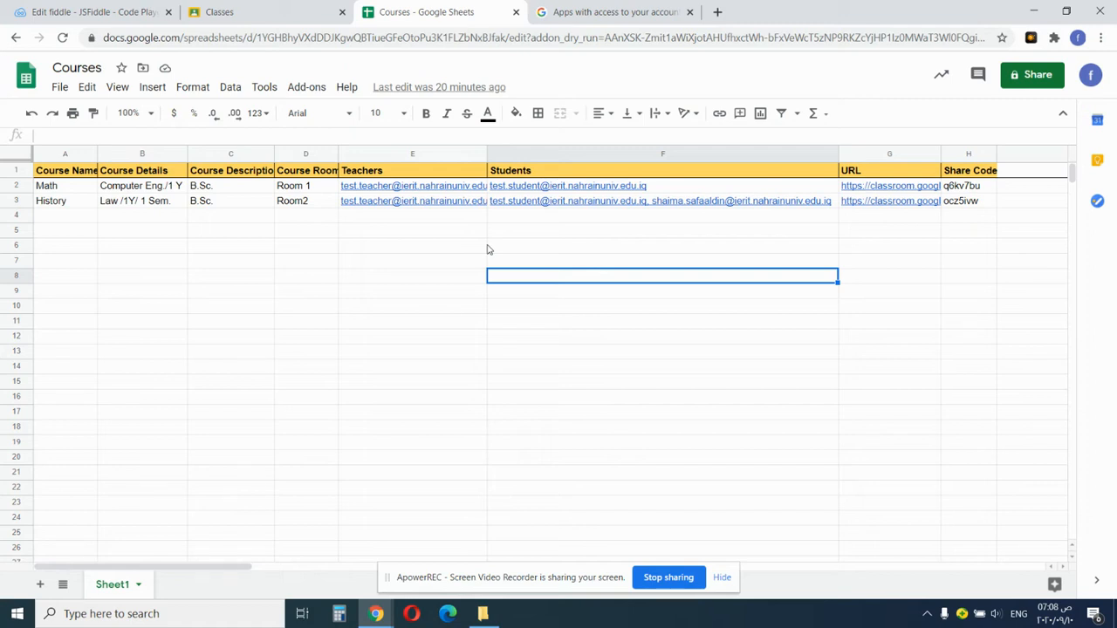
Widen column E to read E2's teacher emails, narrow it back slightly, and select G2:H3.
click(449, 189)
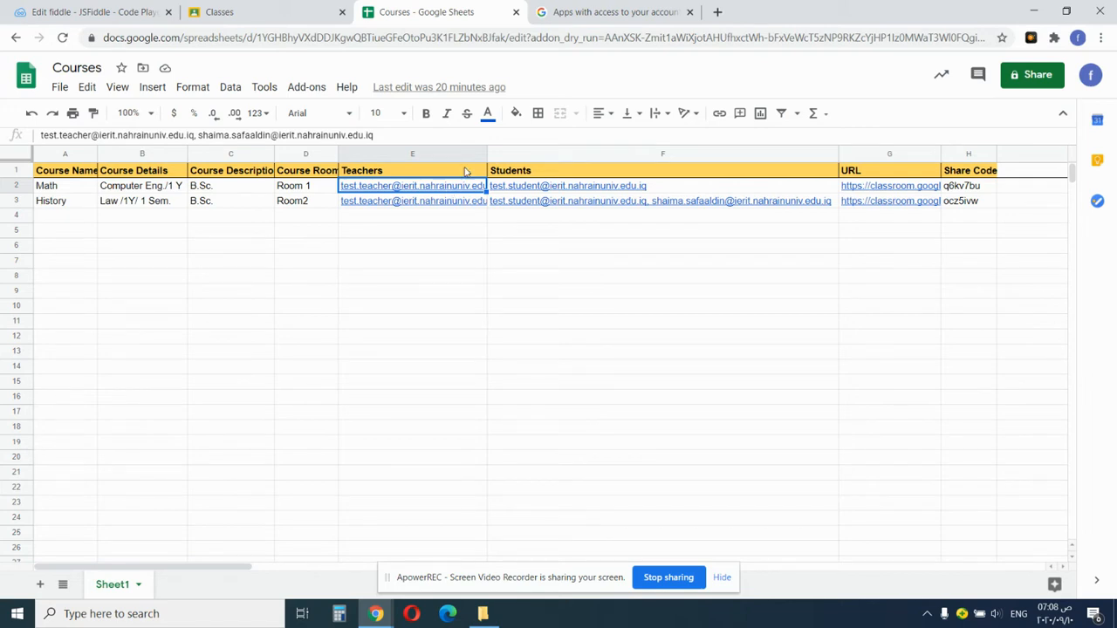
drag(486, 151, 640, 151)
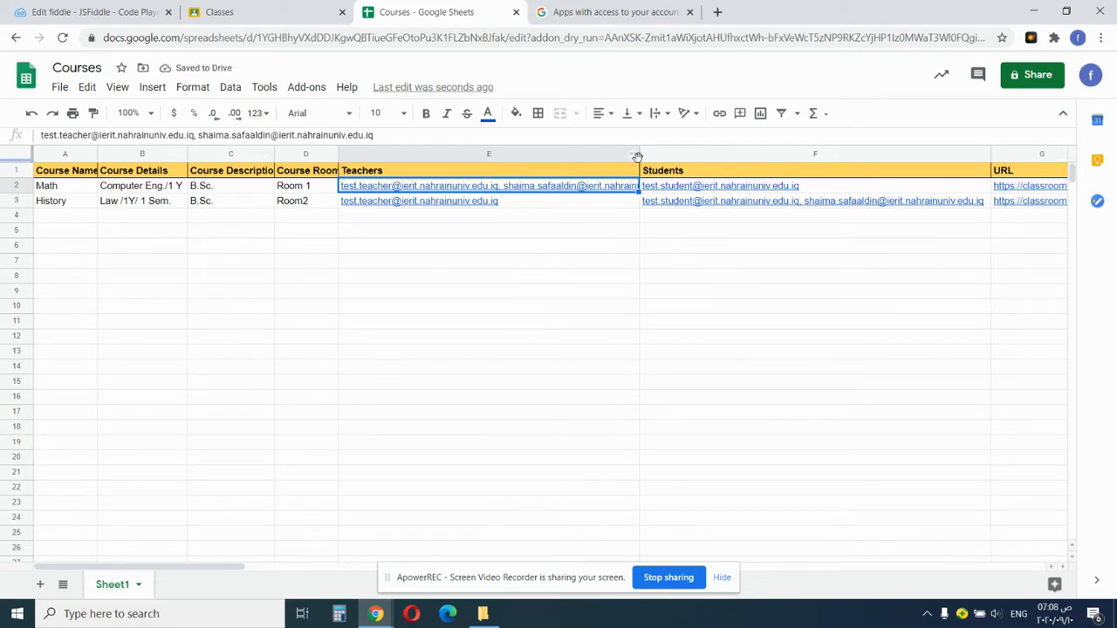
drag(638, 160, 501, 168)
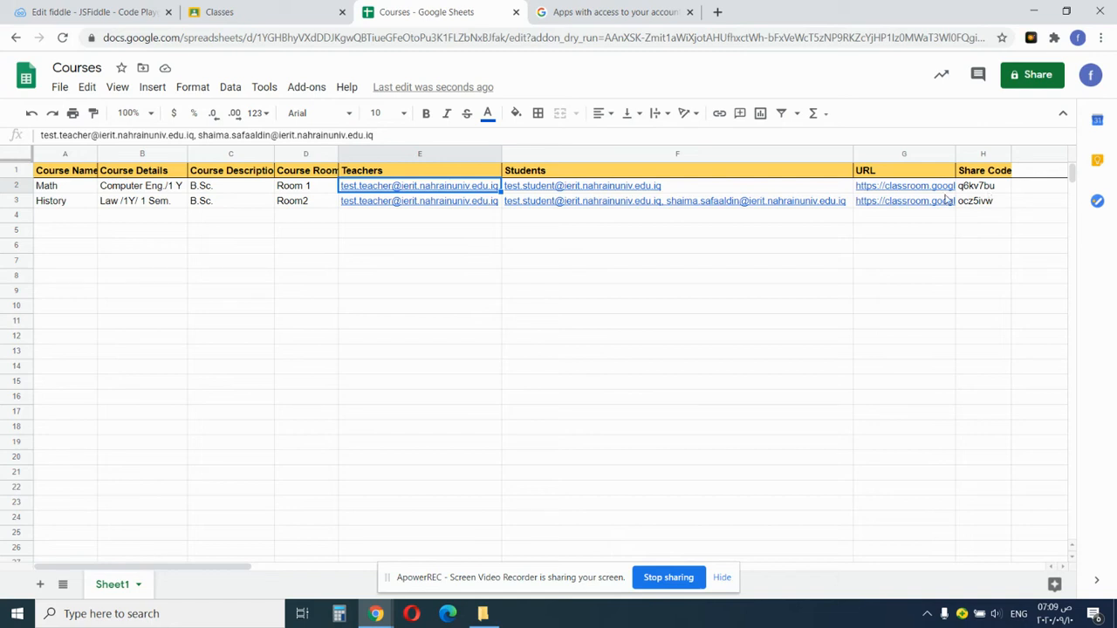
drag(883, 187, 984, 204)
Clear the old Math and History URLs and share codes in G2:H3.
key(Delete)
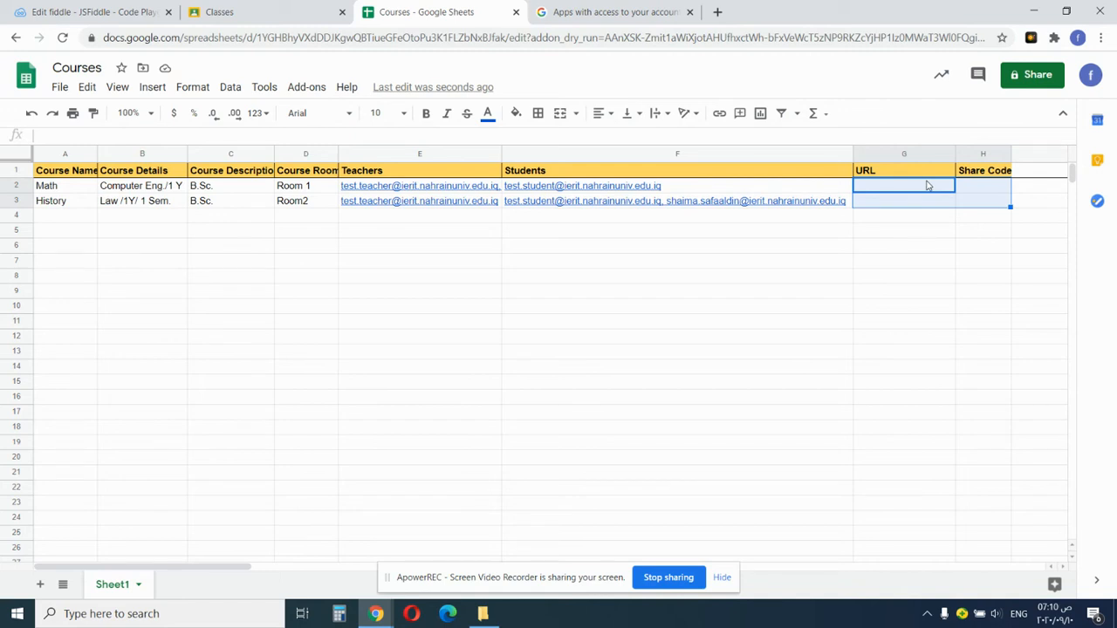
click(324, 92)
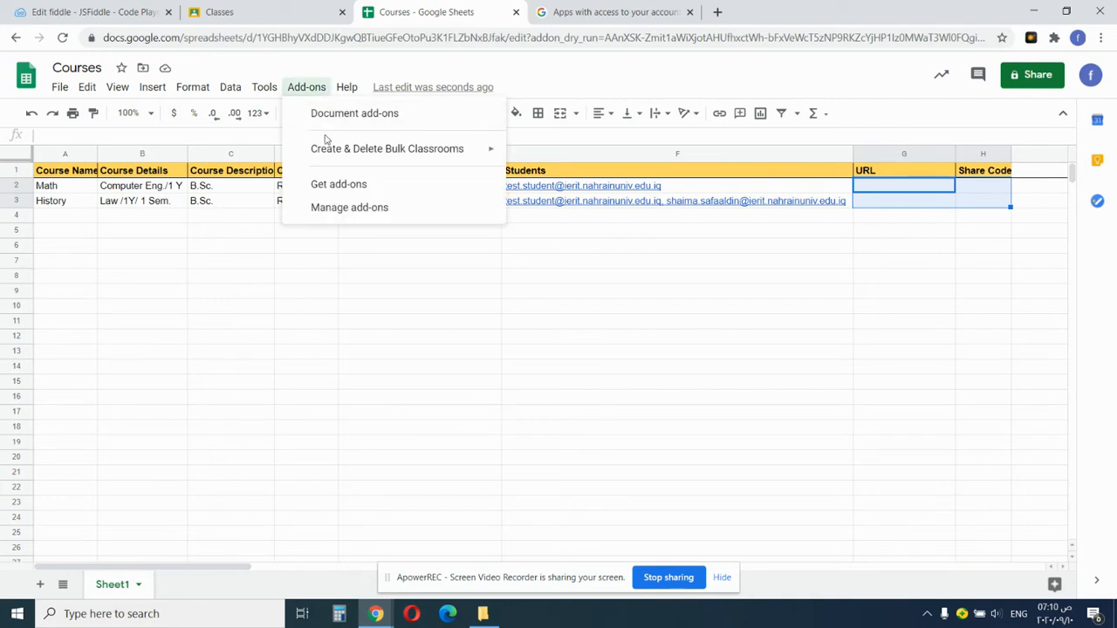
Run Create Bulk Classrooms from the Create & Delete Bulk Classrooms add-on menu.
mouse_move(328, 150)
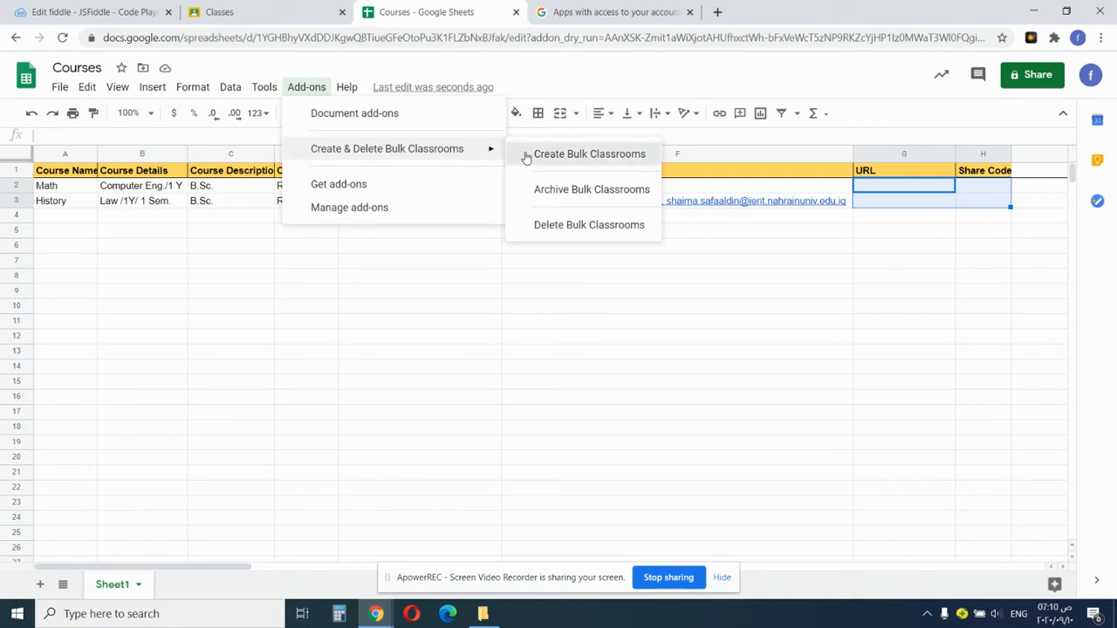
click(527, 157)
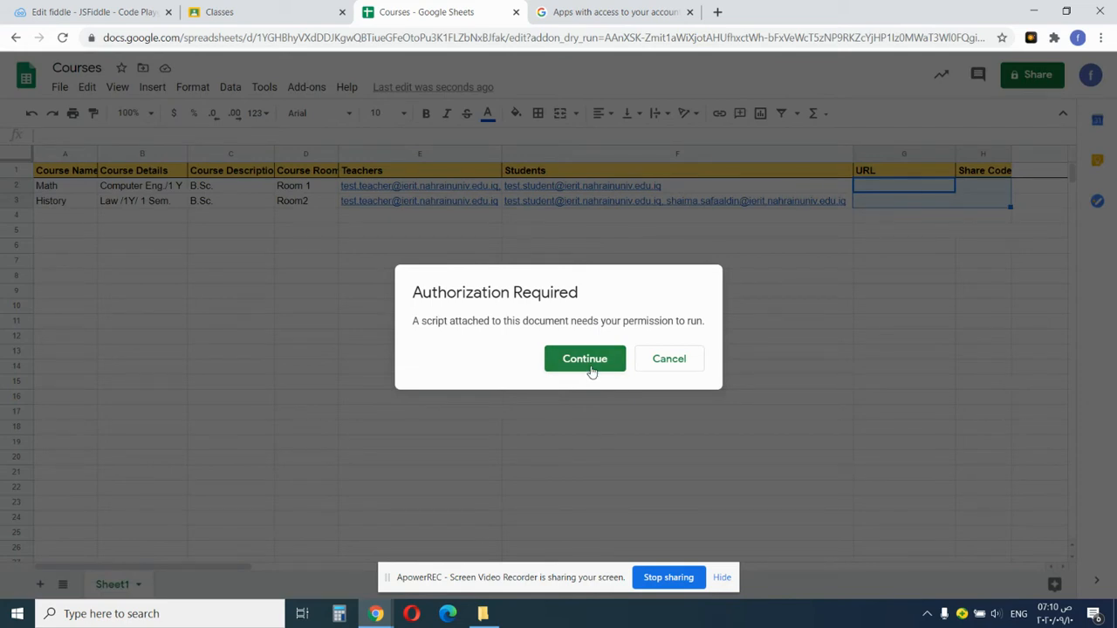
Authorize the add-on script with the admin account and allow it account access.
click(589, 367)
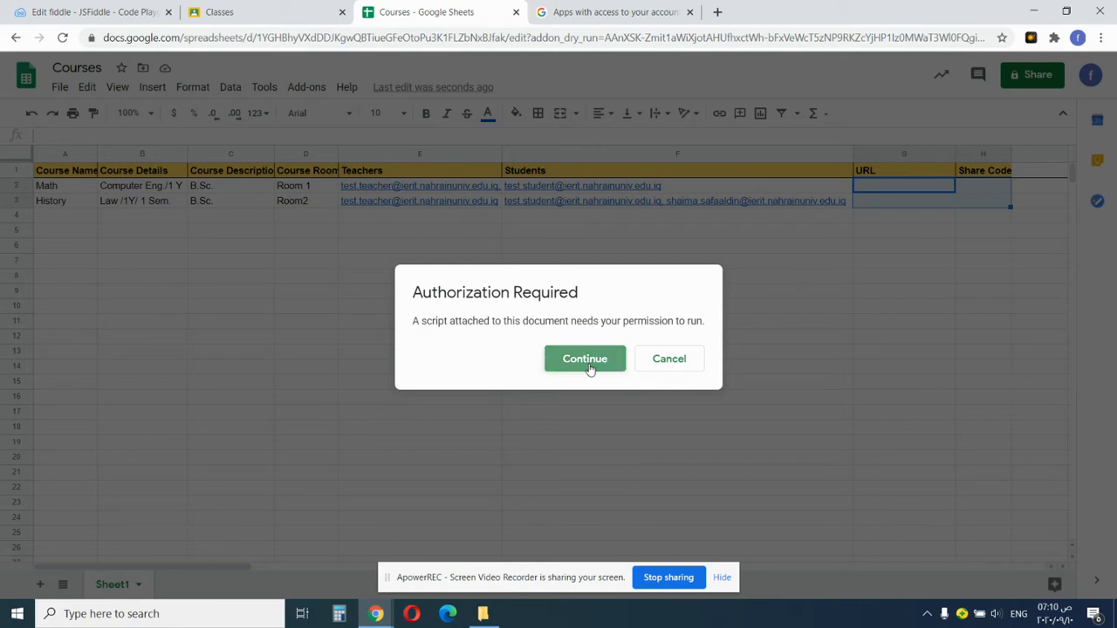
scroll(637, 342, down, 2)
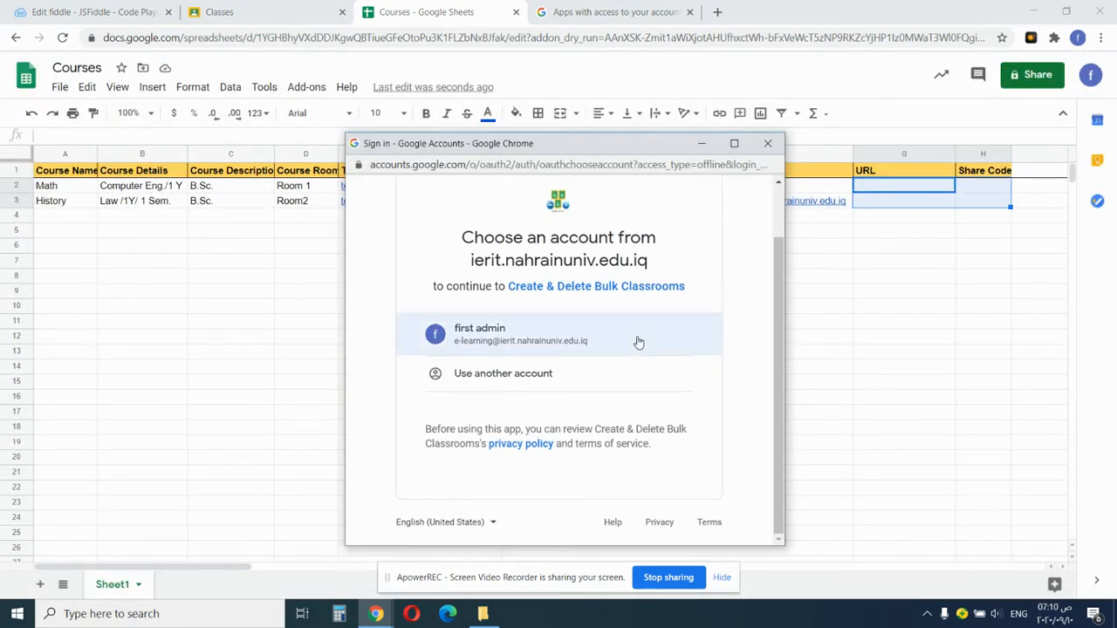
click(534, 334)
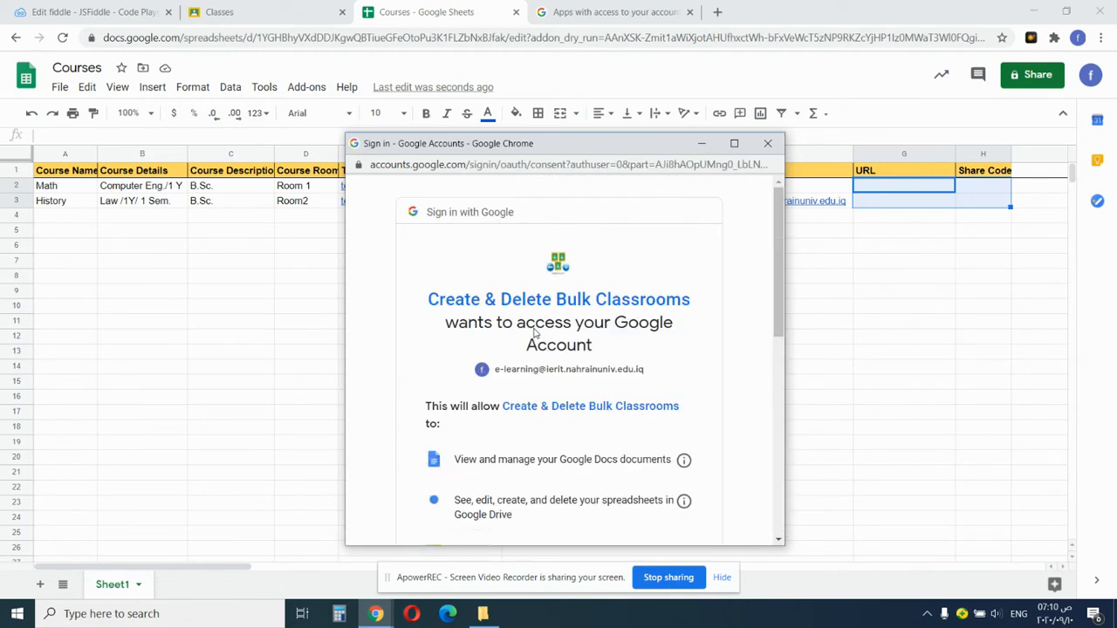
scroll(535, 333, down, 6)
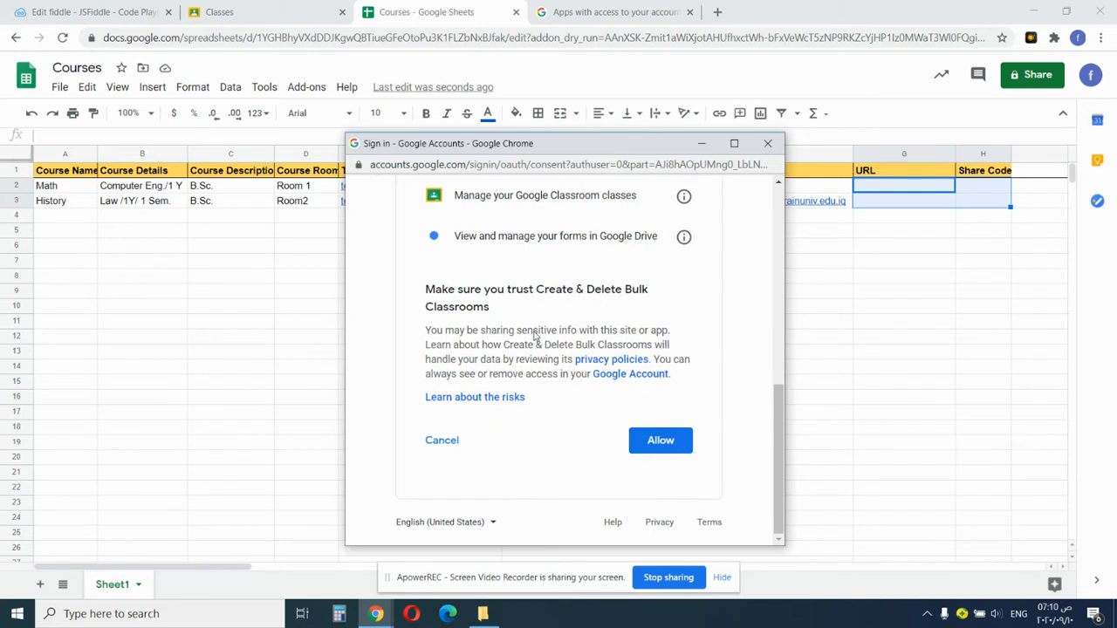
click(660, 441)
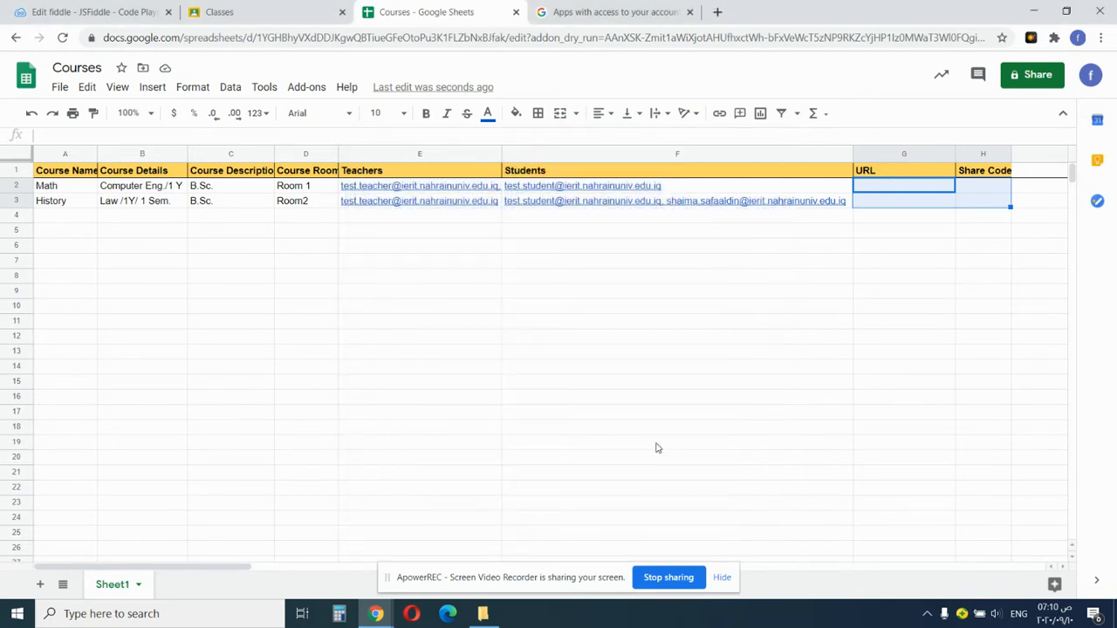
Run Create Bulk Classrooms for the Math and History rows, then switch to Google Classroom.
click(722, 576)
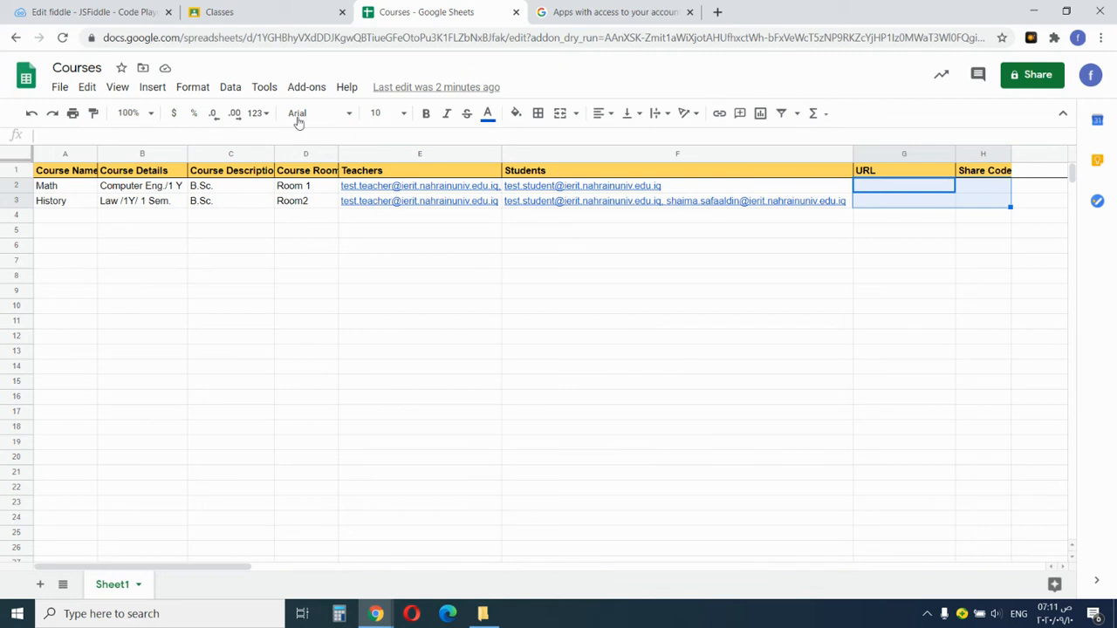
click(310, 89)
mouse_move(416, 155)
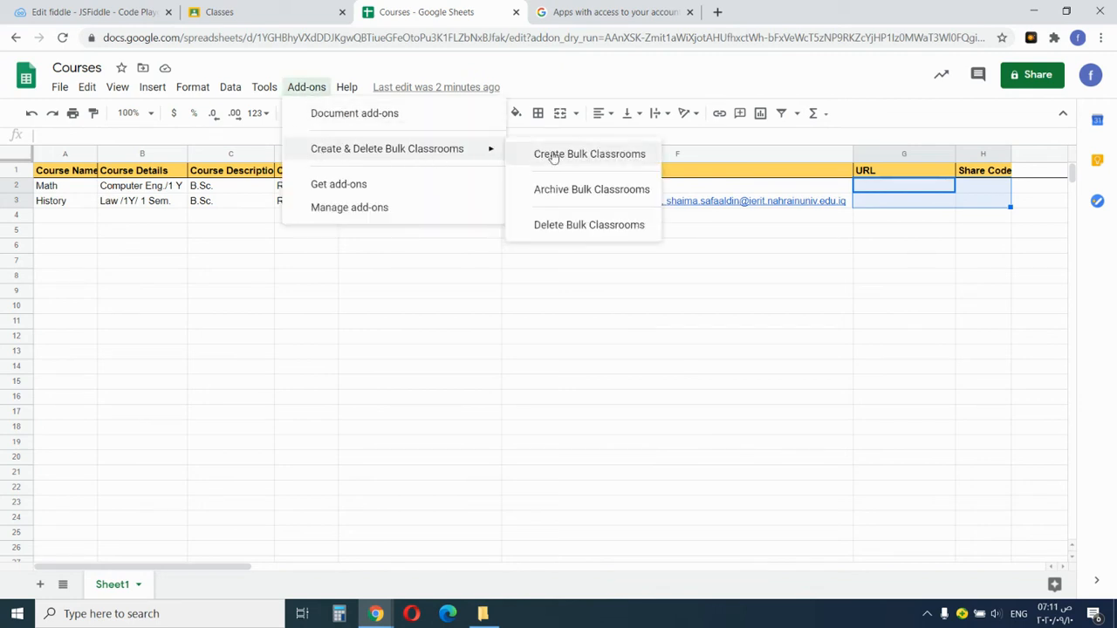
click(553, 157)
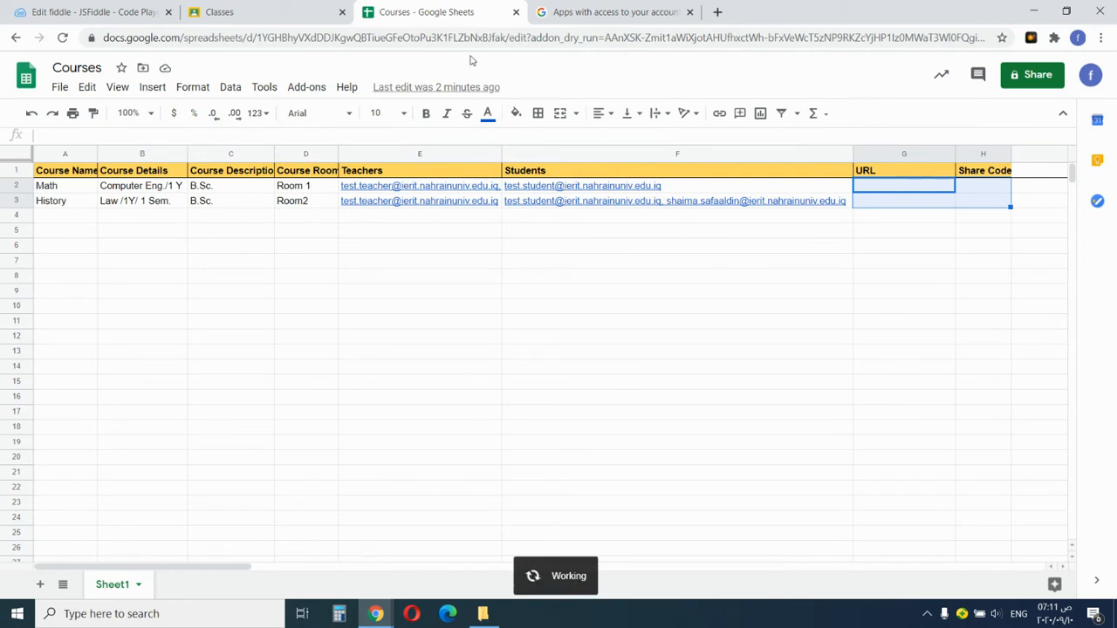
click(688, 13)
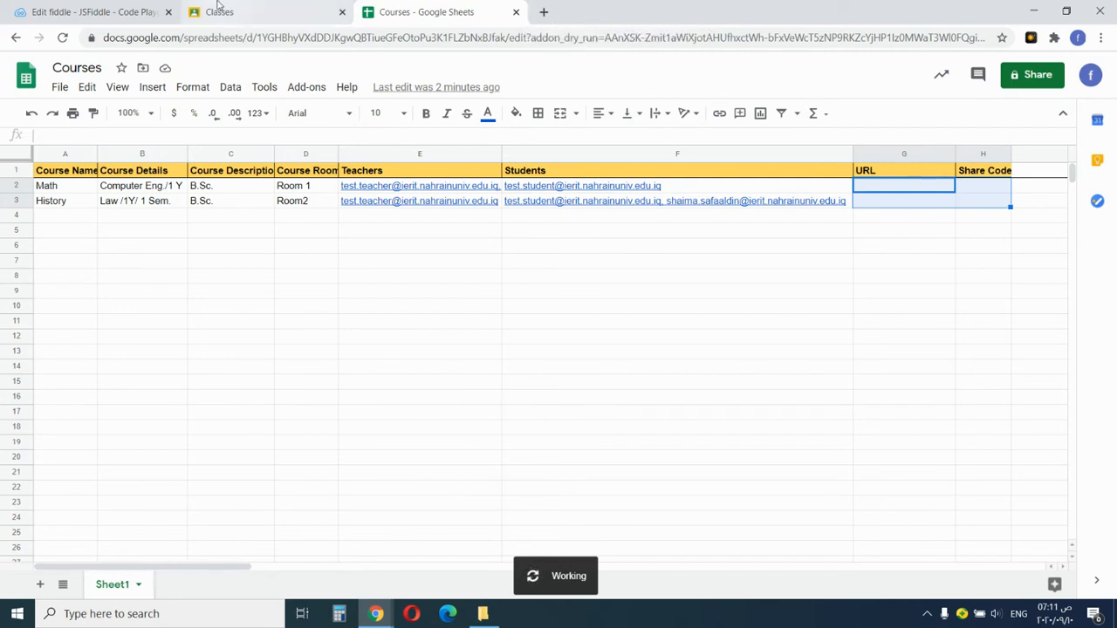
click(227, 12)
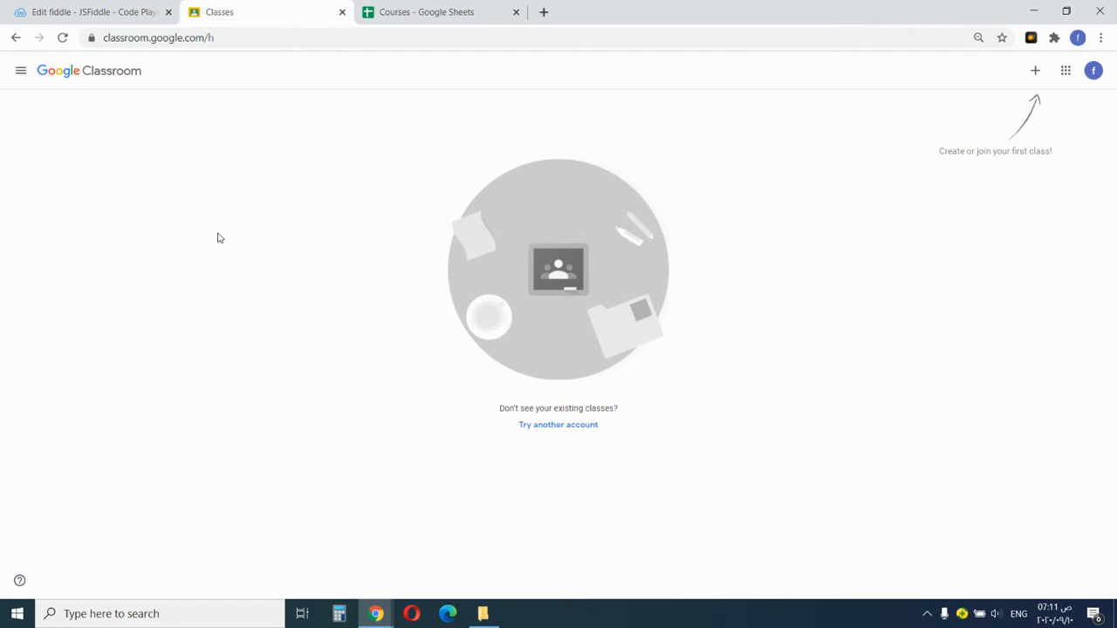
Reload Classroom until Math and History cards appear, checking the sheet's newly filled URLs and codes.
click(63, 38)
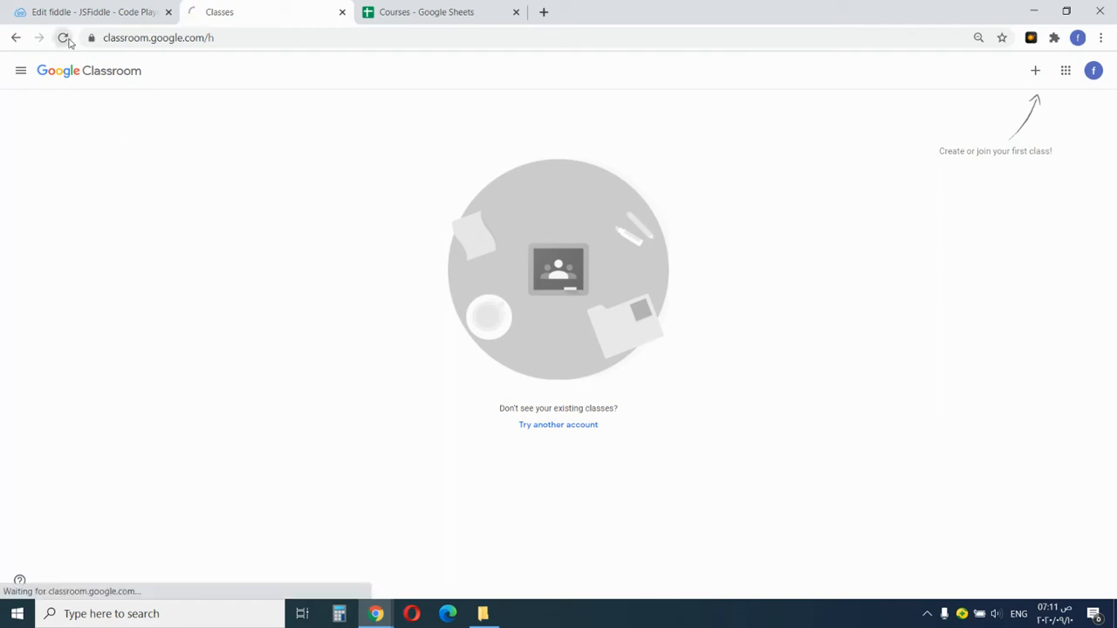
click(428, 13)
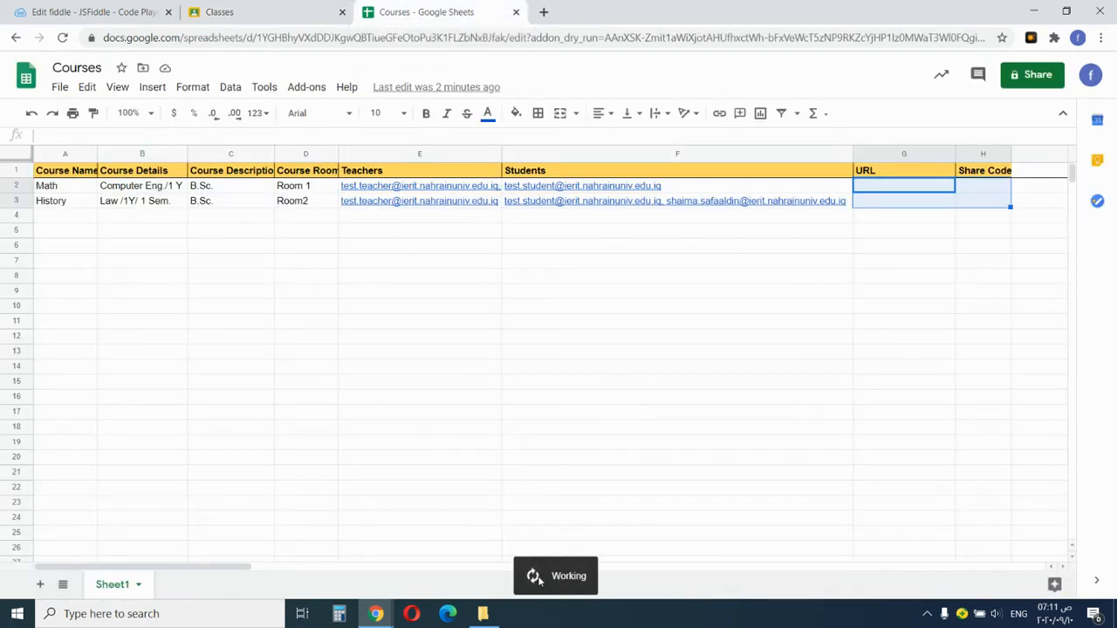
click(239, 8)
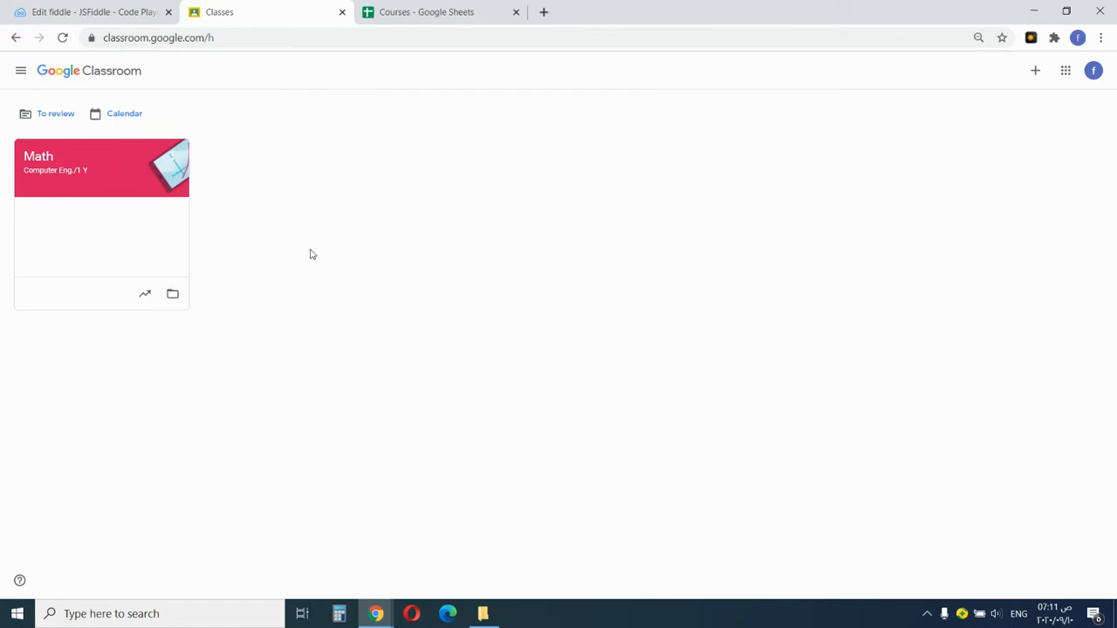
click(453, 21)
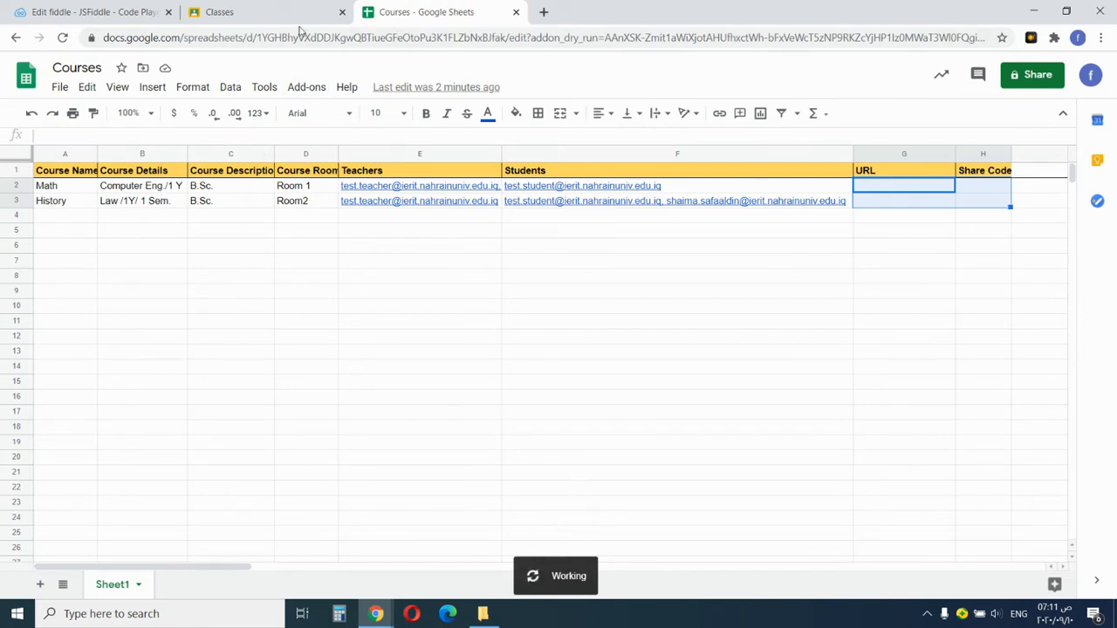
click(223, 13)
click(62, 38)
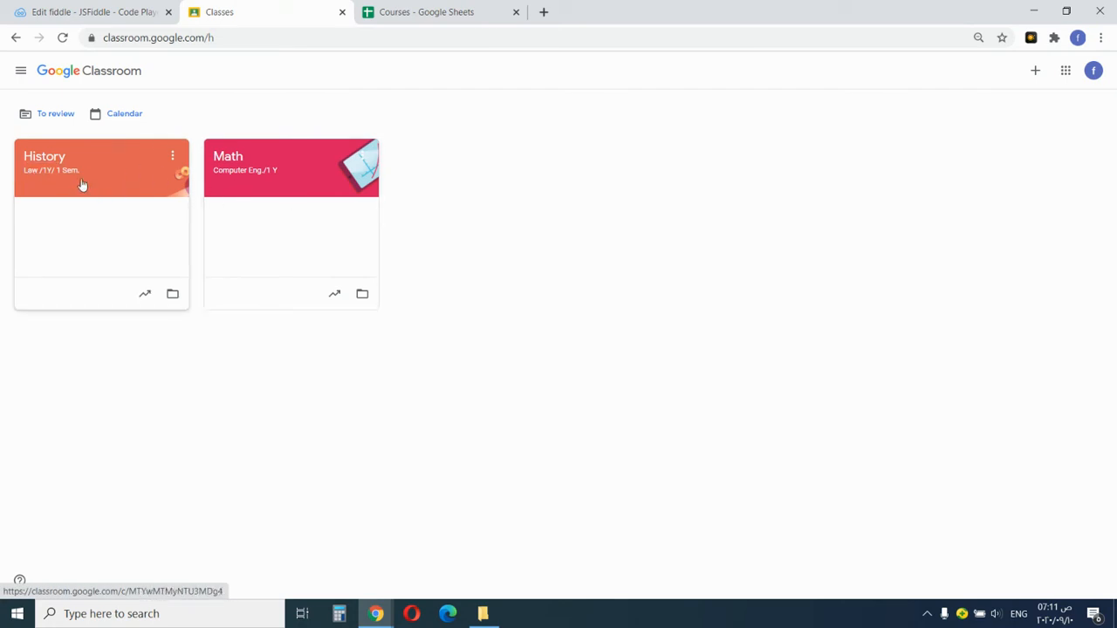
click(423, 13)
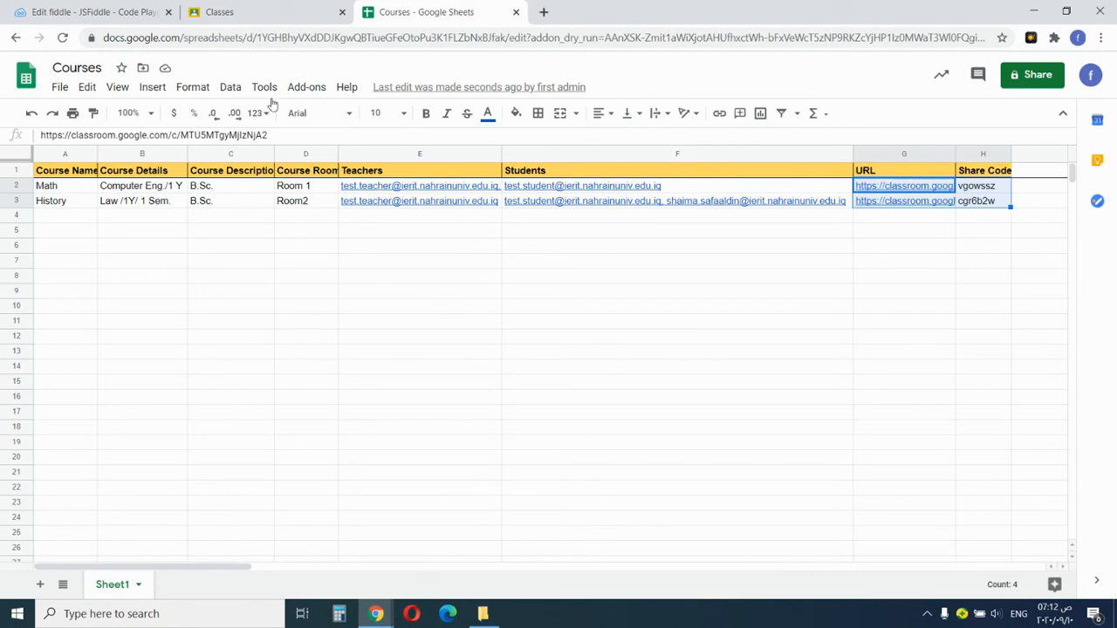
Review the History class settings and its invited teacher and two students, then return to the sheet.
click(272, 10)
click(109, 178)
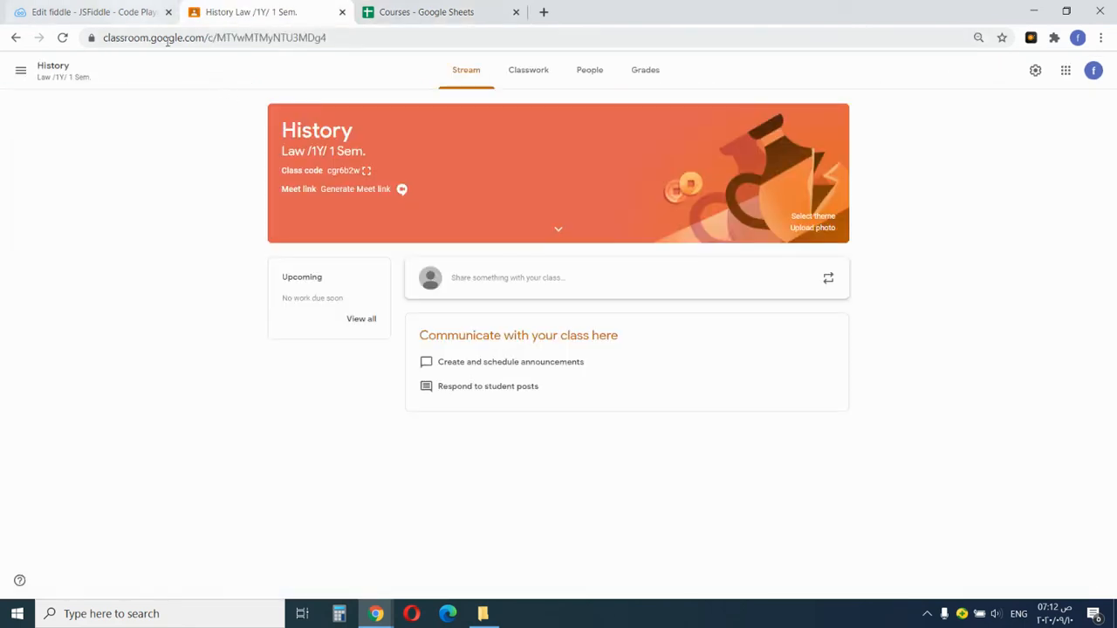
click(1033, 75)
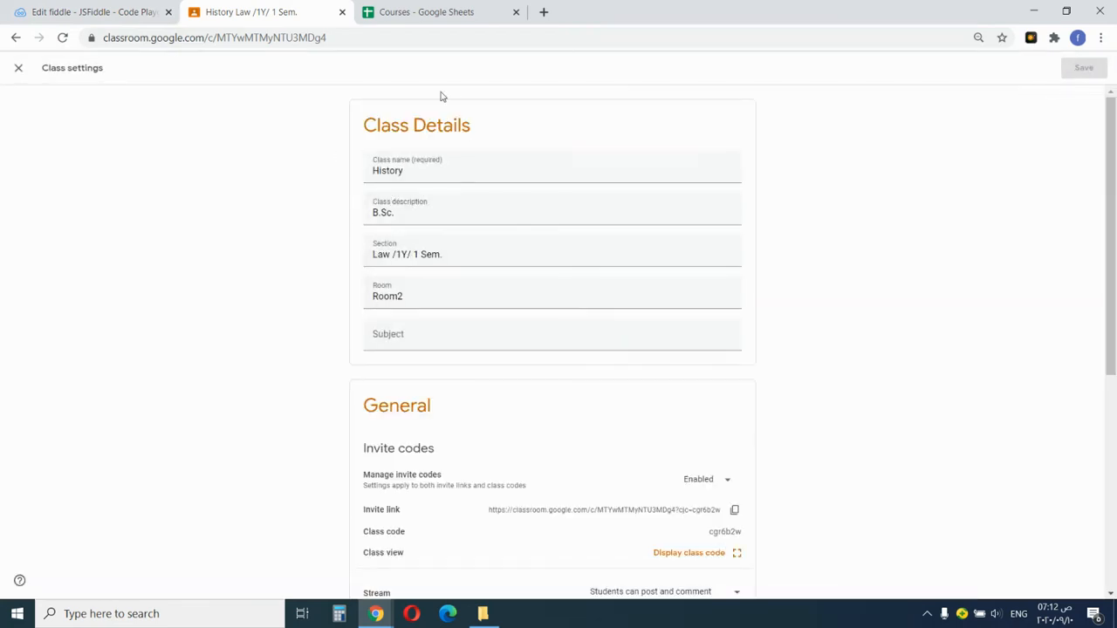
click(17, 70)
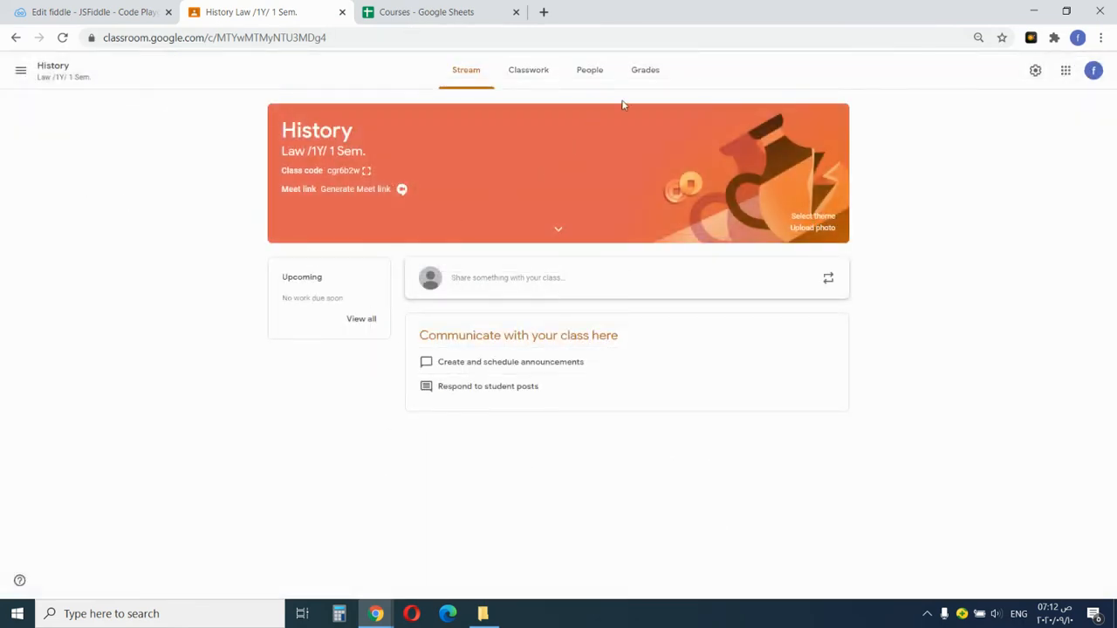
click(590, 71)
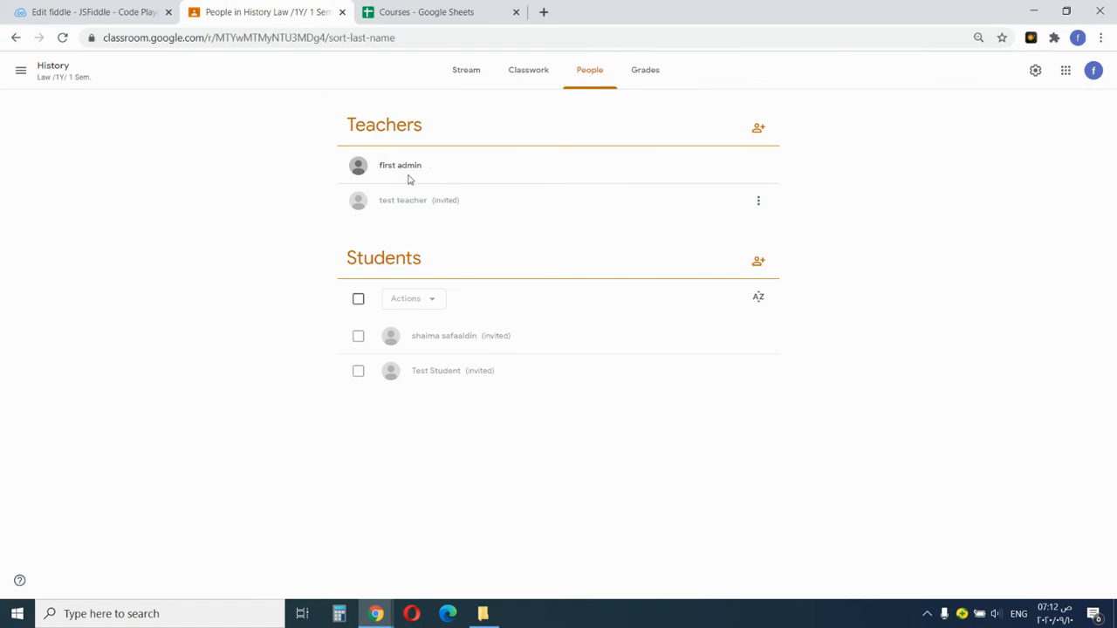
click(436, 11)
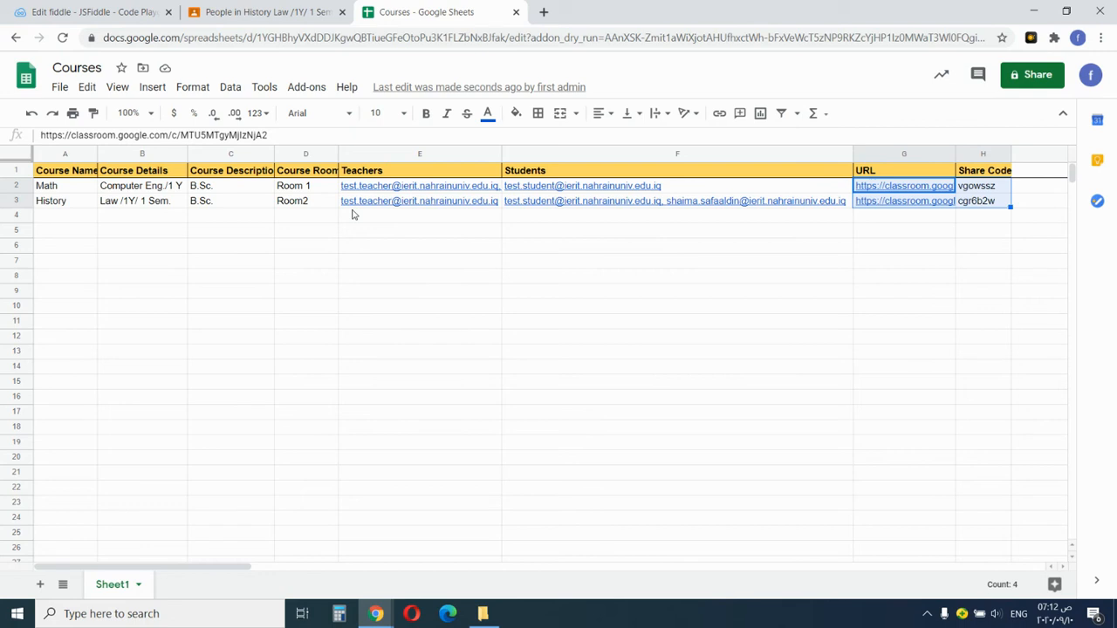
click(353, 215)
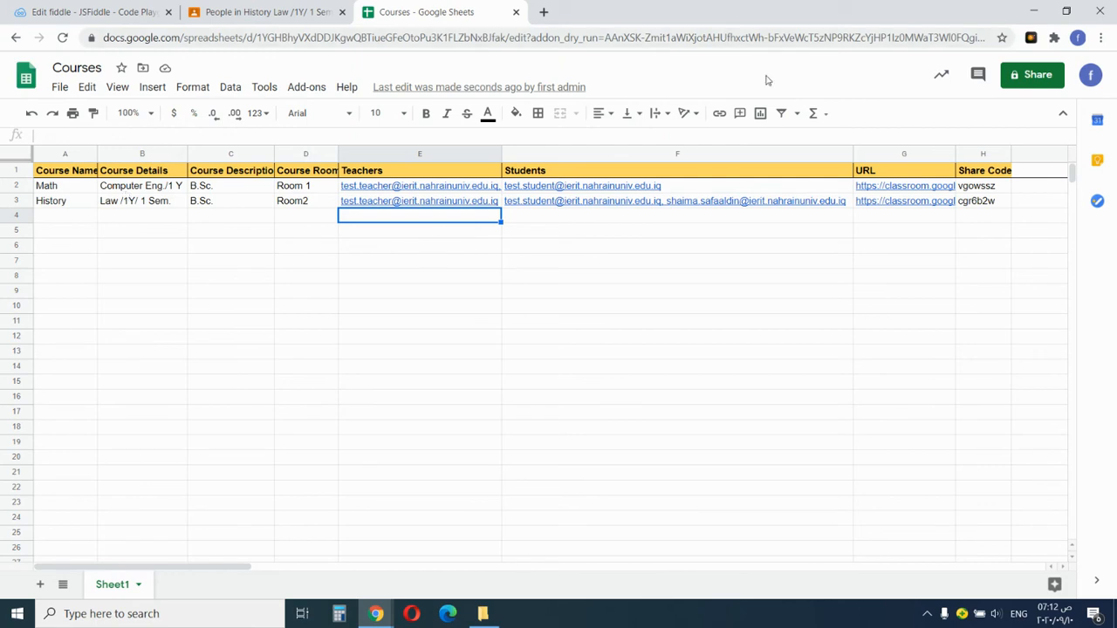
Widen column G for full class URLs and display History's enlarged class code in Classroom.
drag(955, 153, 1035, 153)
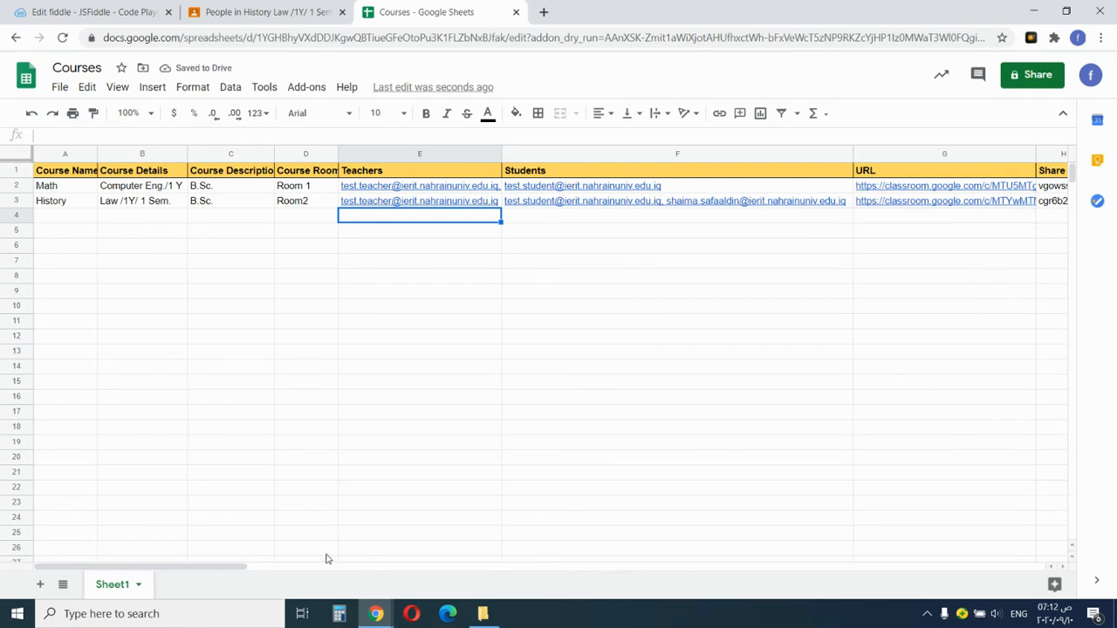
drag(251, 566, 384, 566)
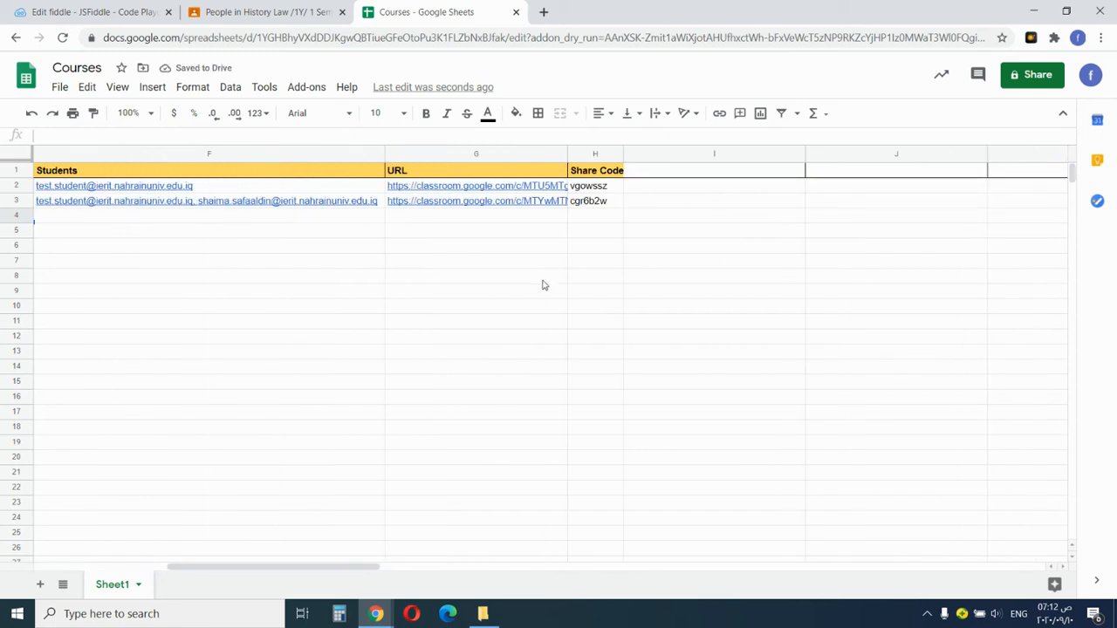
click(599, 203)
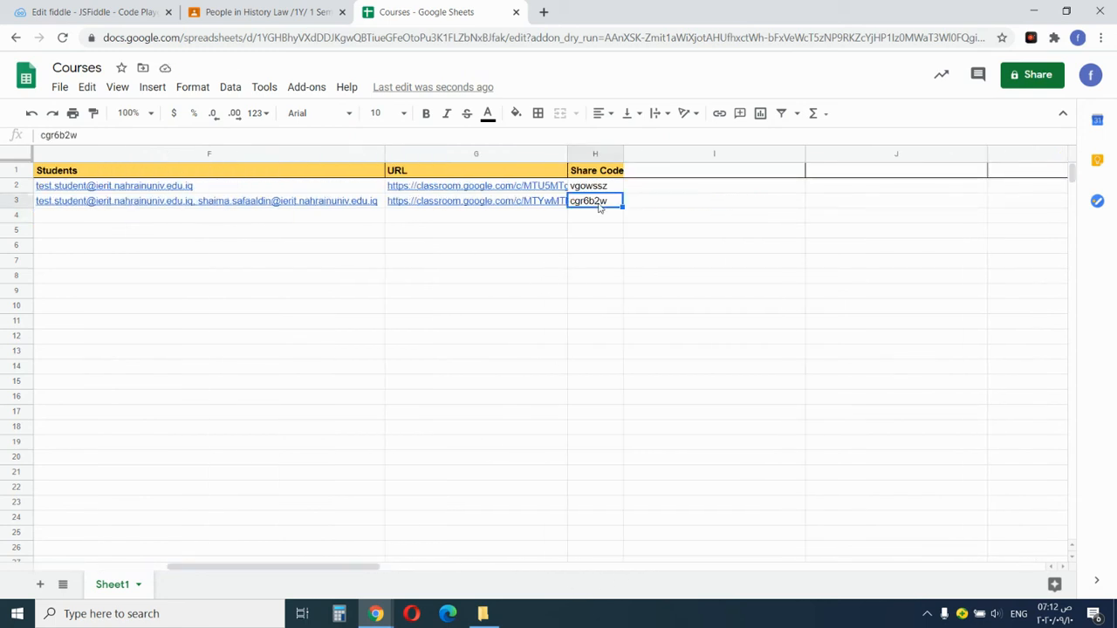
click(268, 12)
click(462, 70)
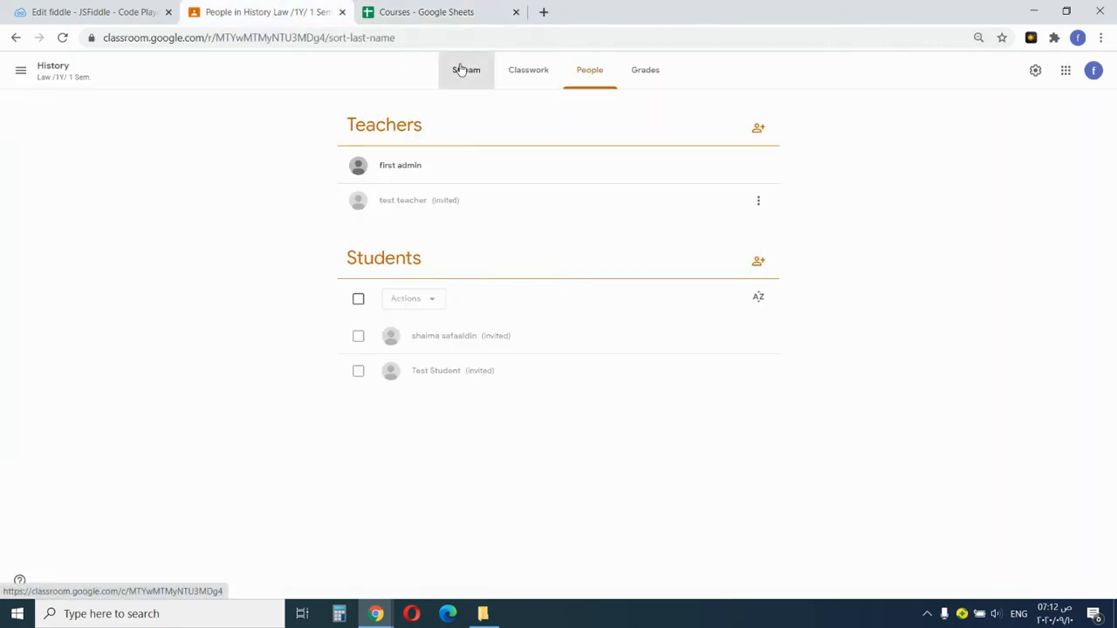
click(367, 171)
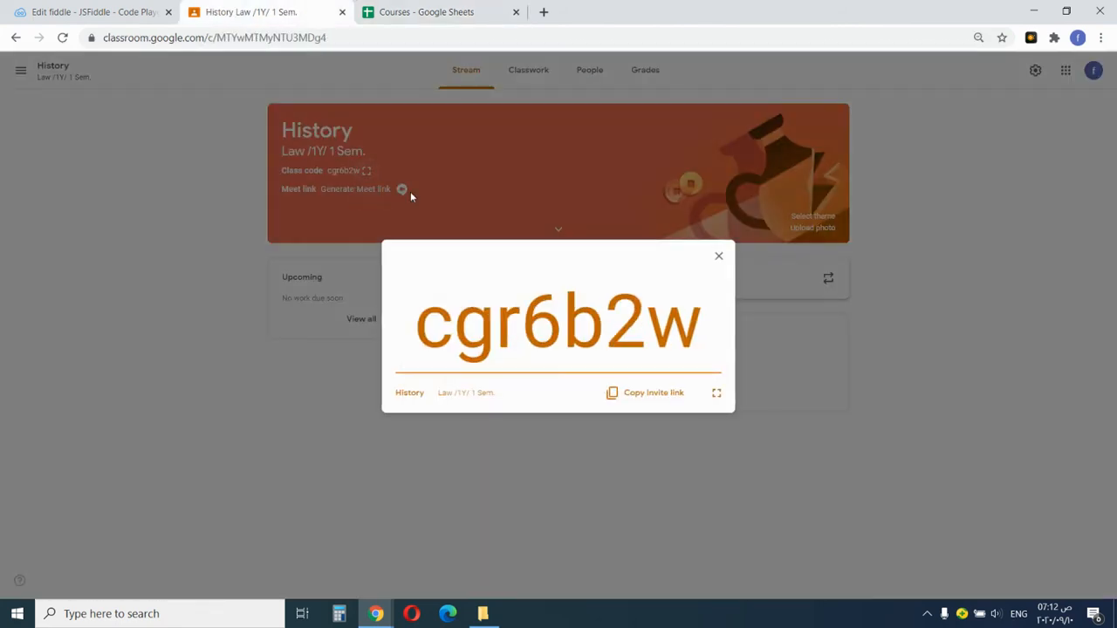
click(438, 16)
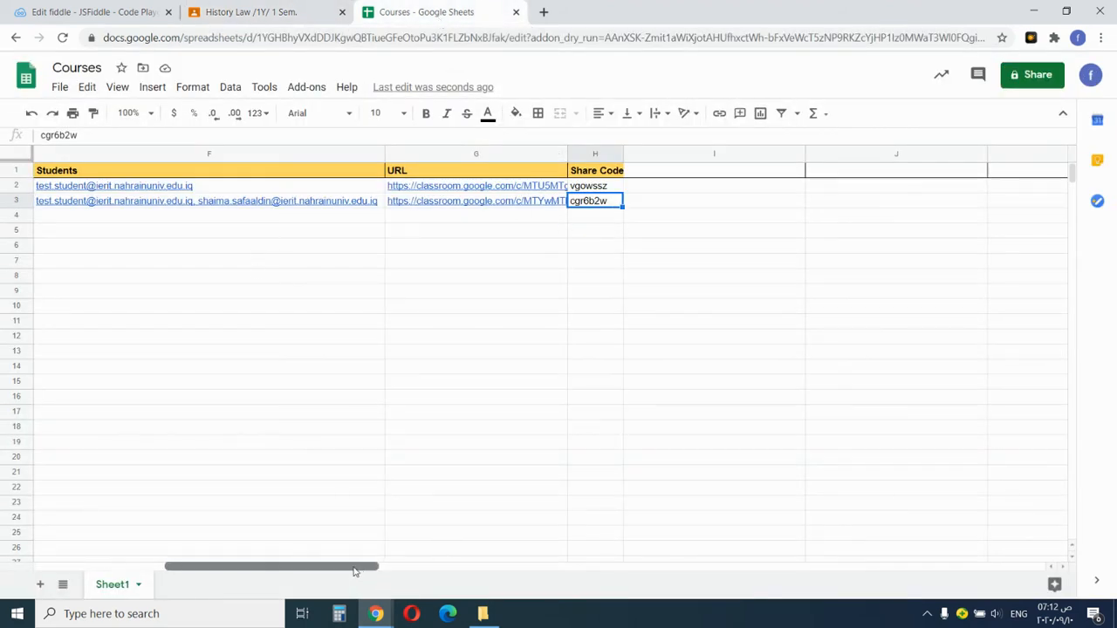
drag(346, 567, 213, 569)
drag(1034, 155, 958, 170)
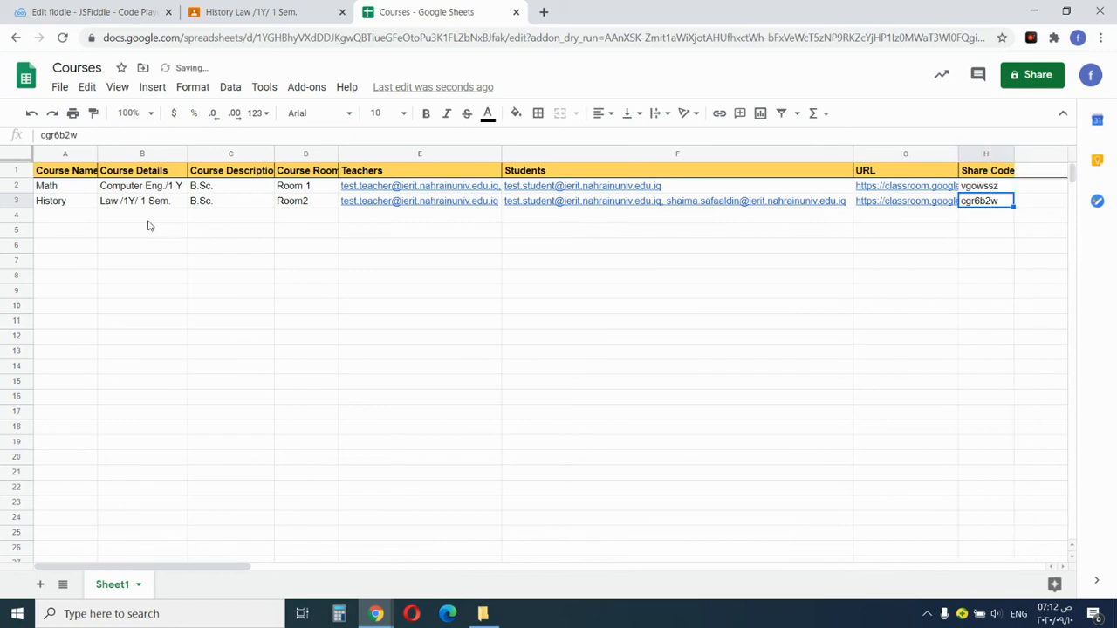
click(83, 208)
click(995, 202)
click(282, 6)
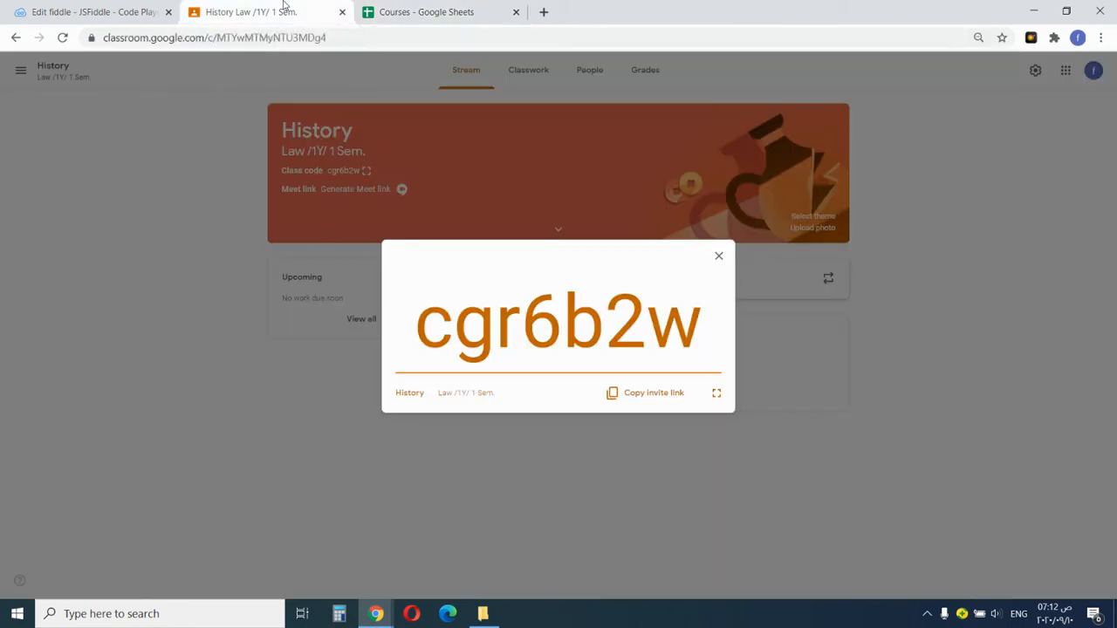
click(715, 253)
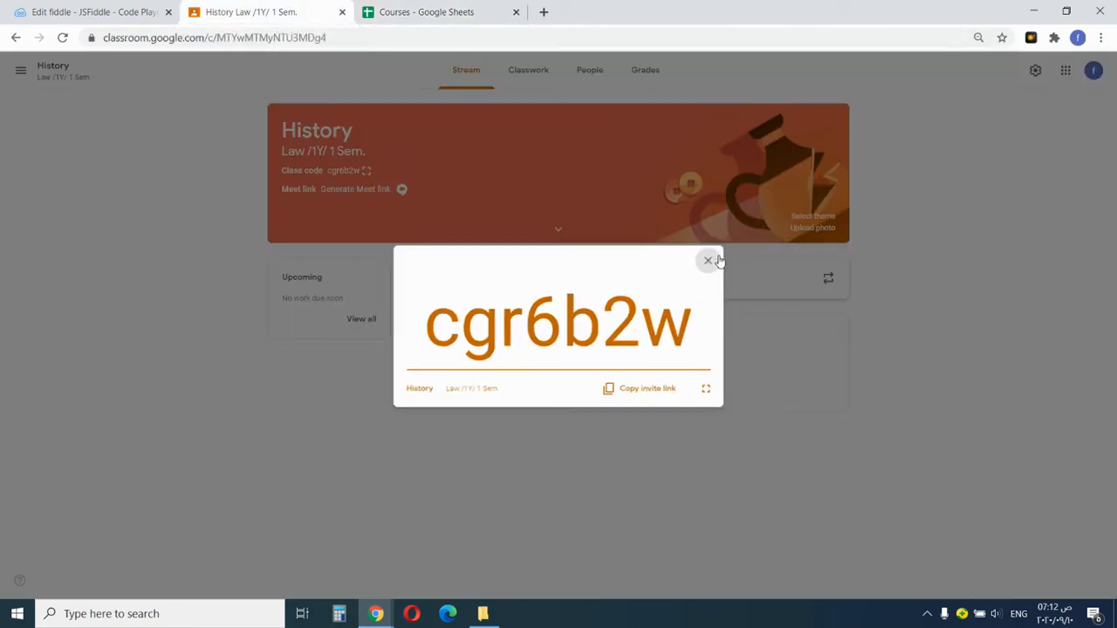
click(22, 72)
click(24, 70)
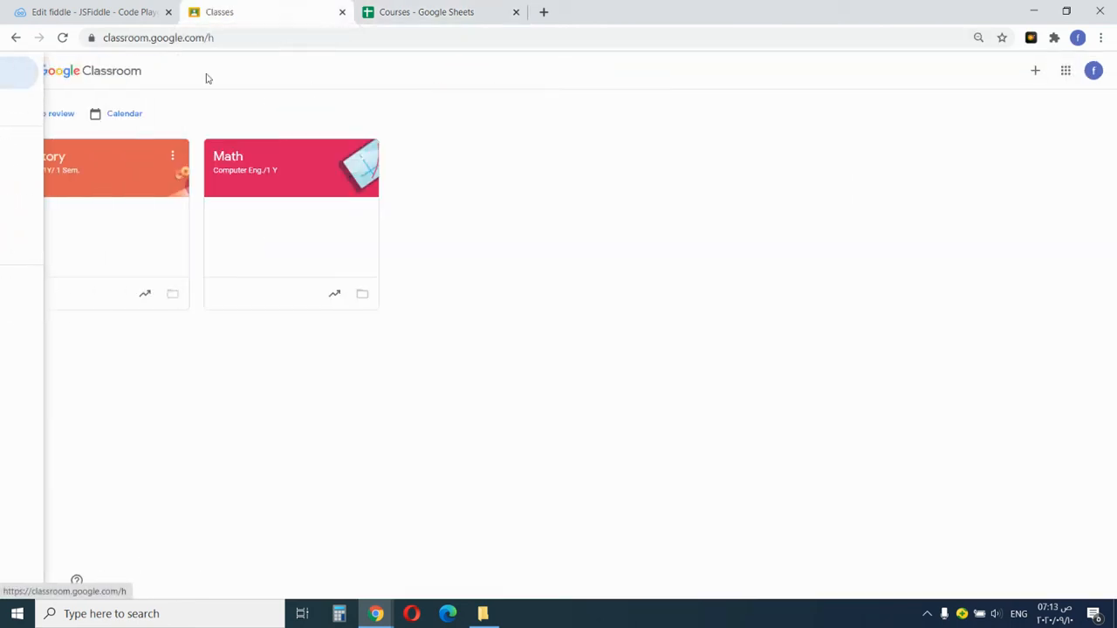
click(461, 8)
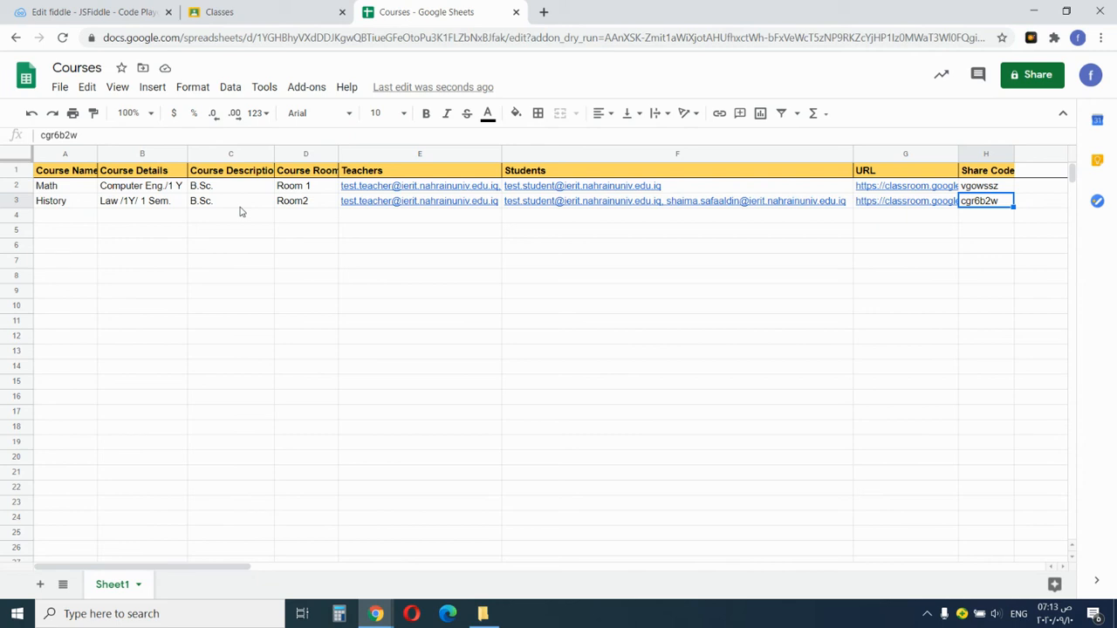
Archive the Math and History classes with the add-on's Archive Bulk Classrooms command.
click(307, 88)
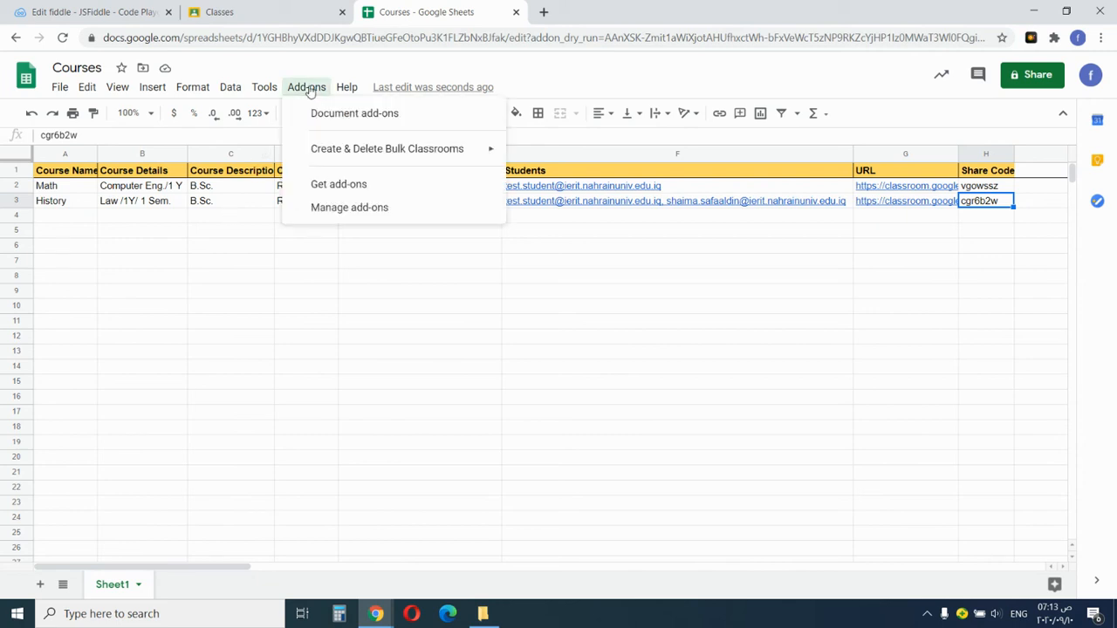
mouse_move(475, 153)
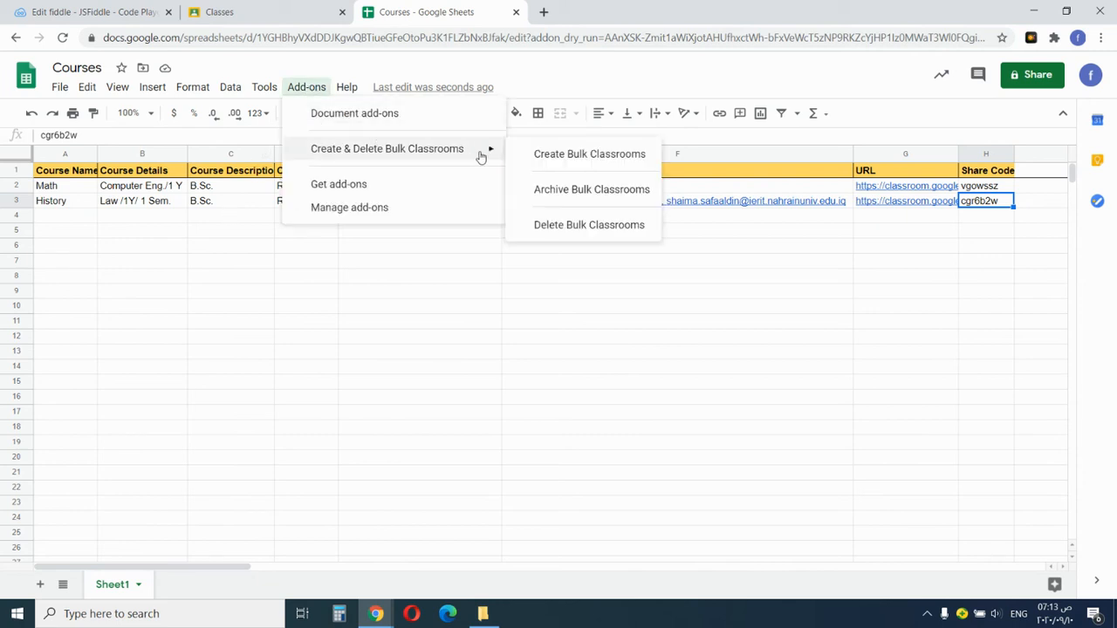
click(568, 200)
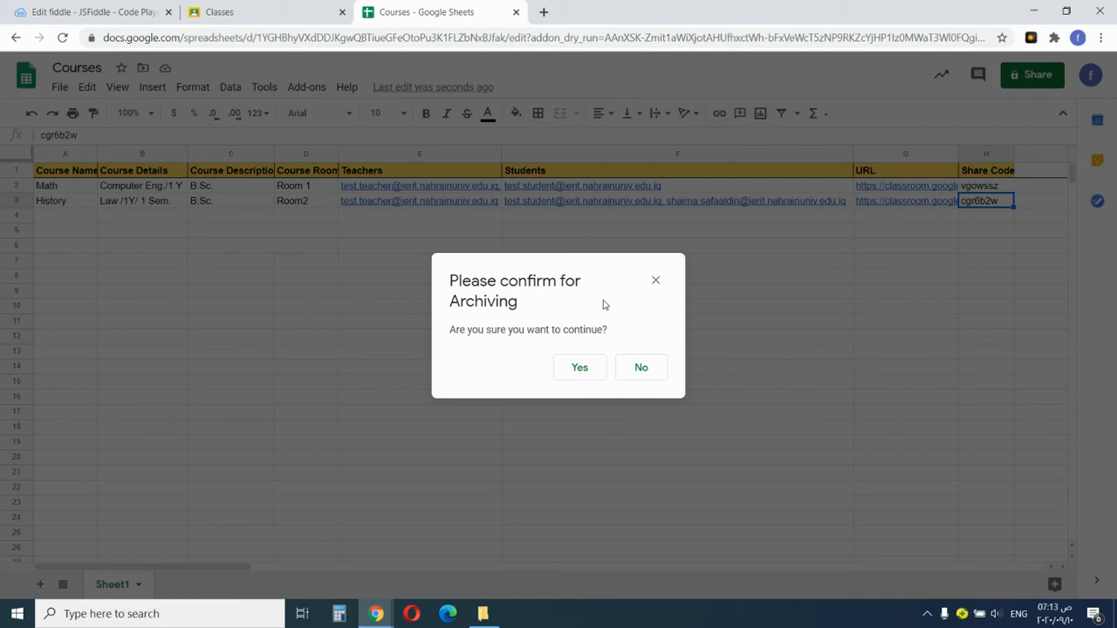
click(586, 374)
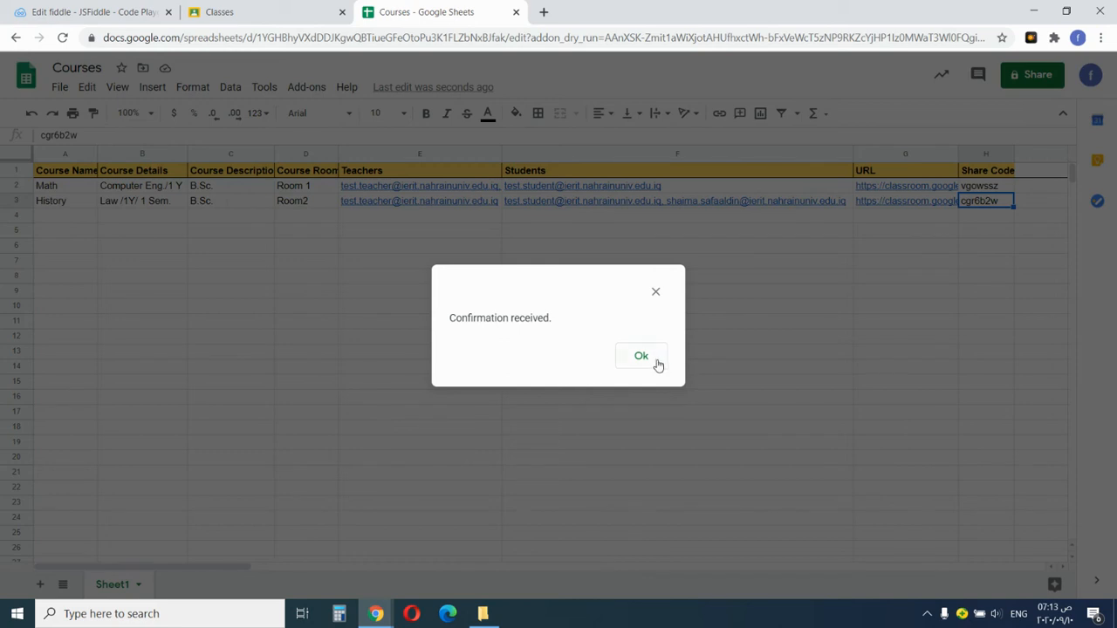
click(641, 357)
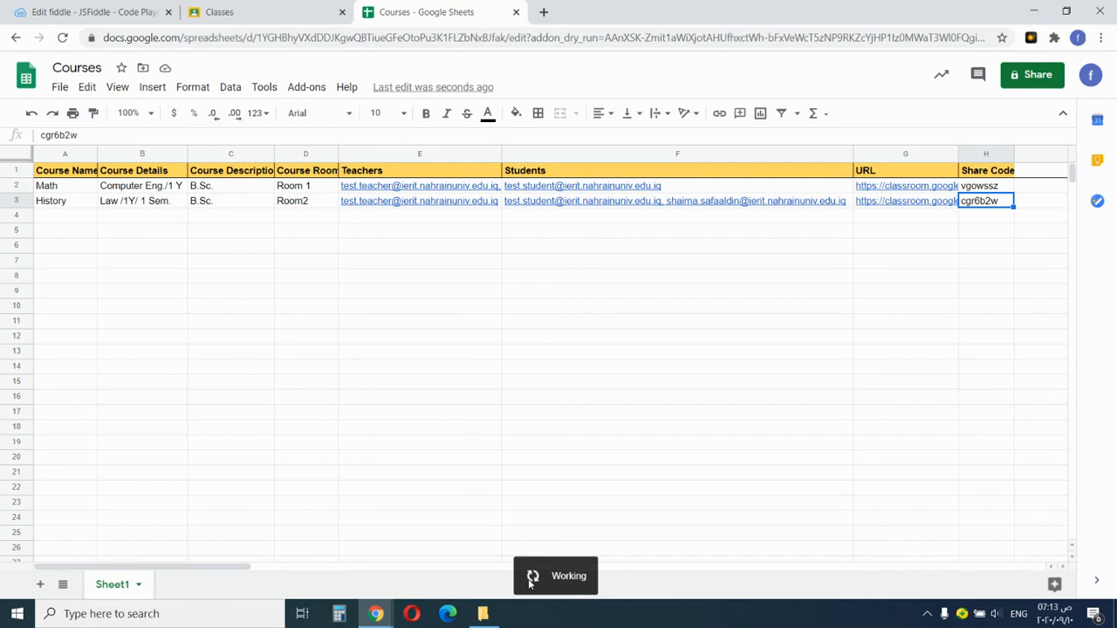
Check that Math and History now appear in Classroom's Archived classes, then return to the Courses sheet.
click(253, 12)
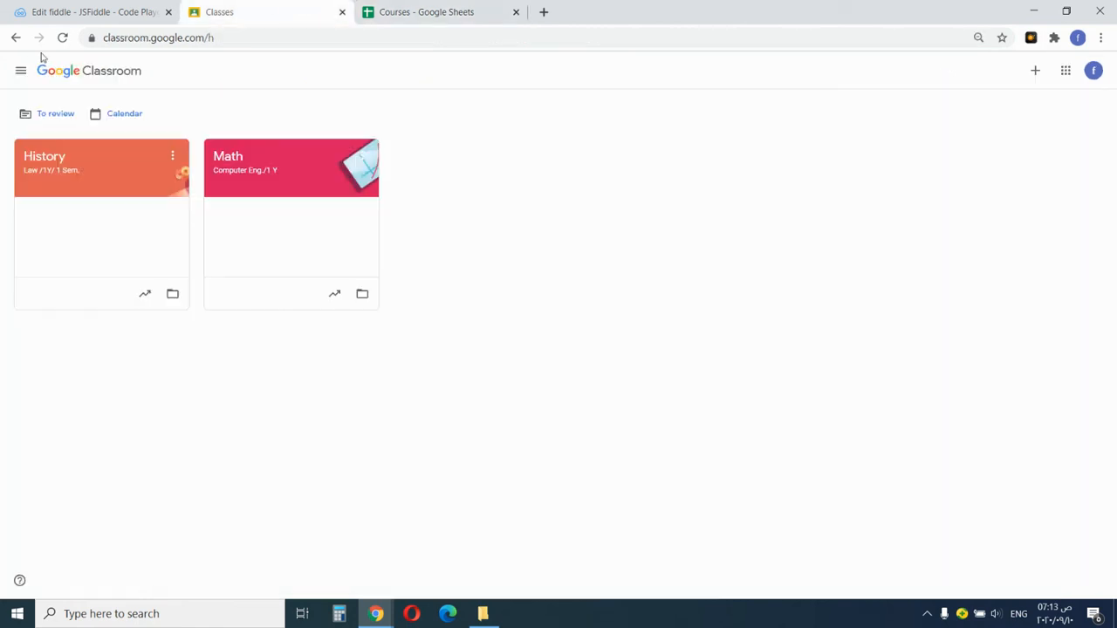
click(63, 38)
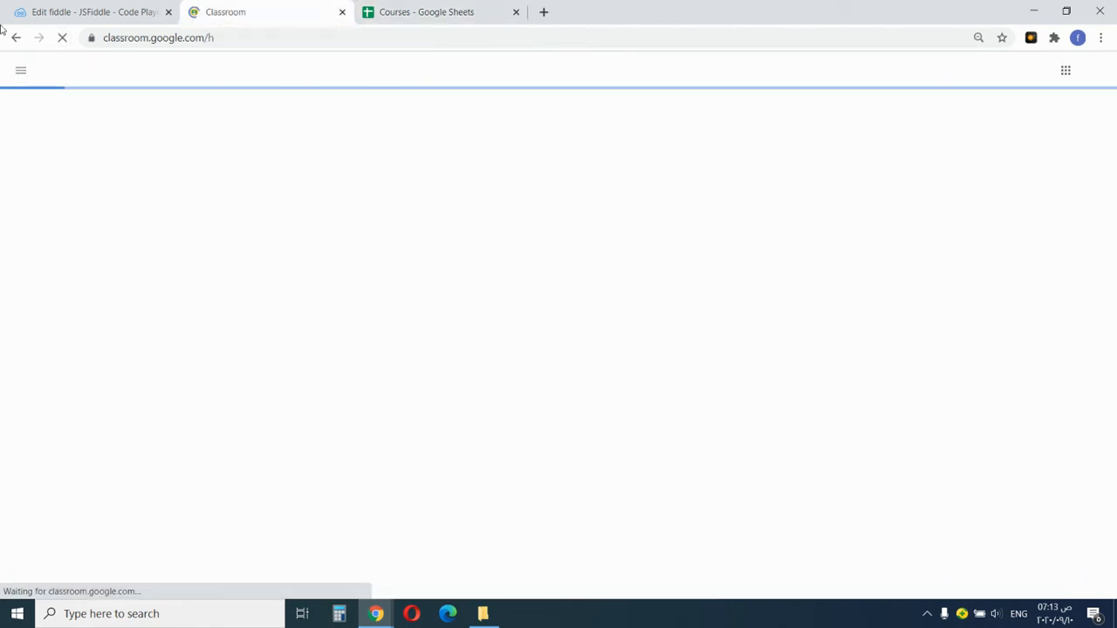
click(29, 73)
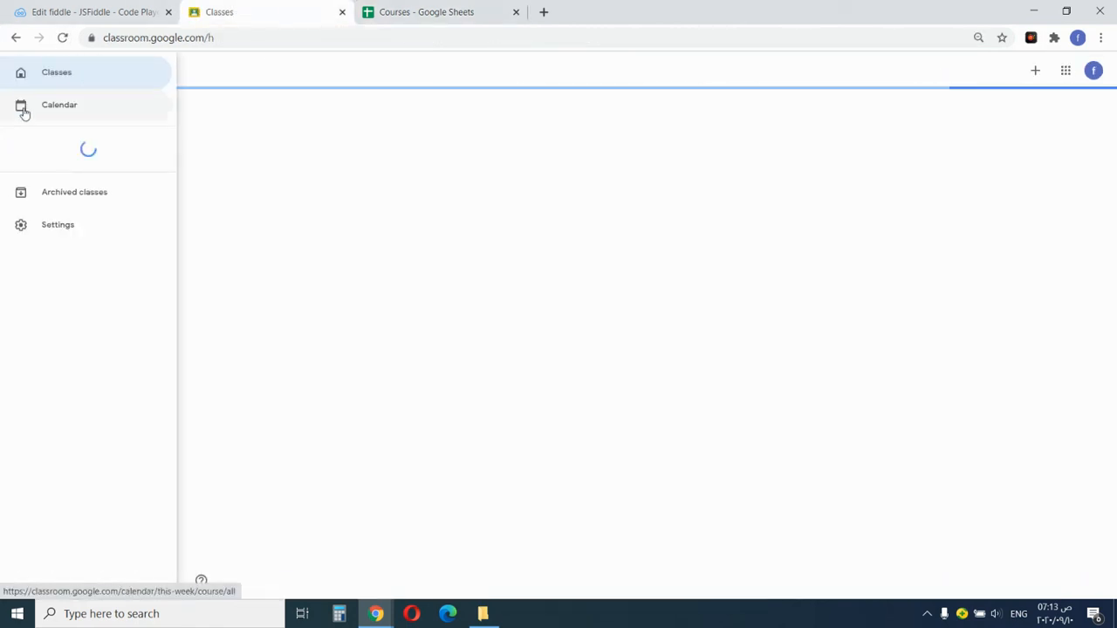
click(75, 154)
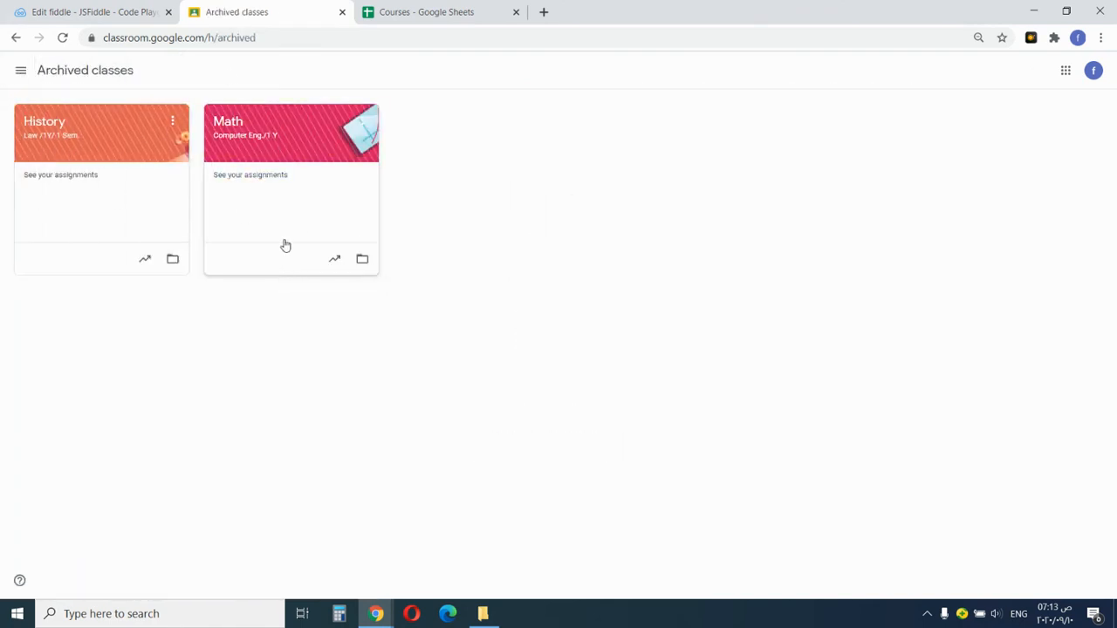
click(411, 12)
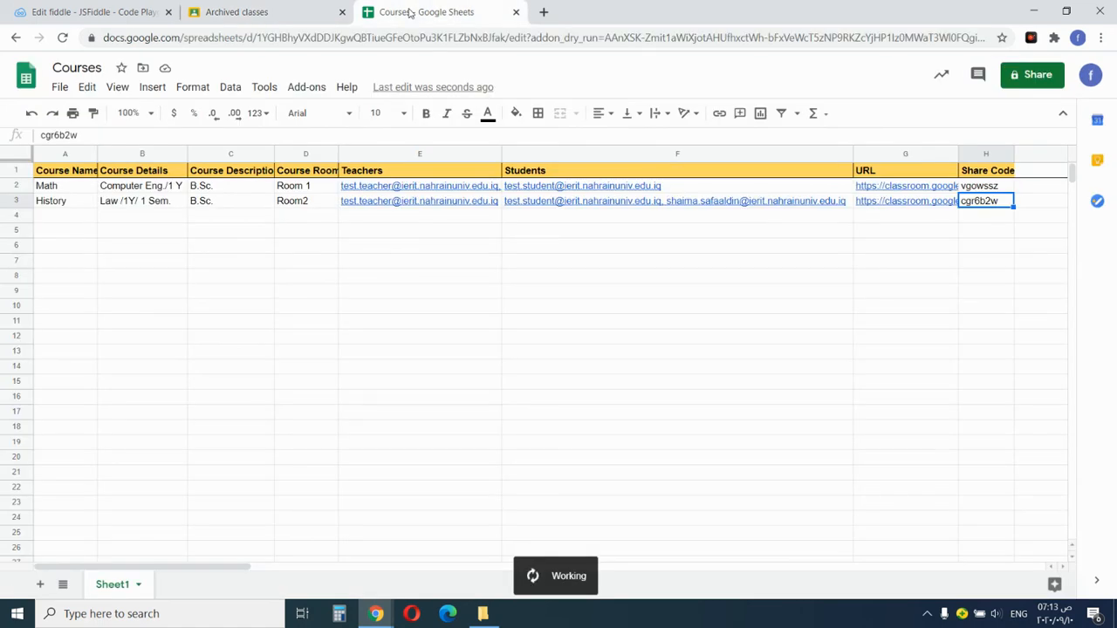
click(310, 87)
Delete the Math and History classrooms with the add-on's Delete Bulk Classrooms command and confirm it.
mouse_move(335, 146)
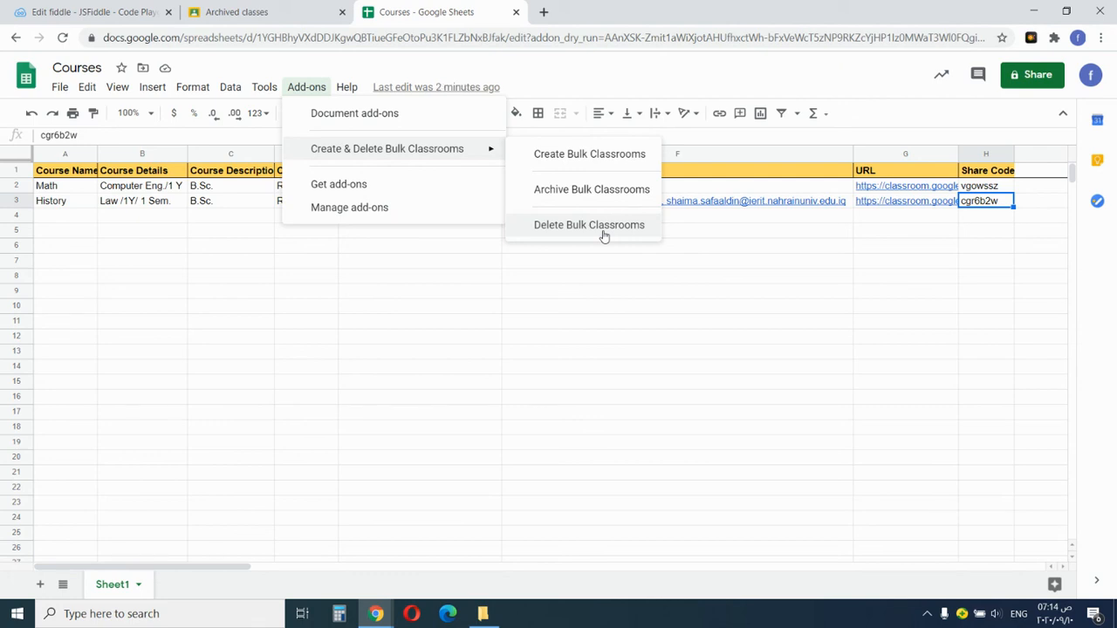
click(602, 228)
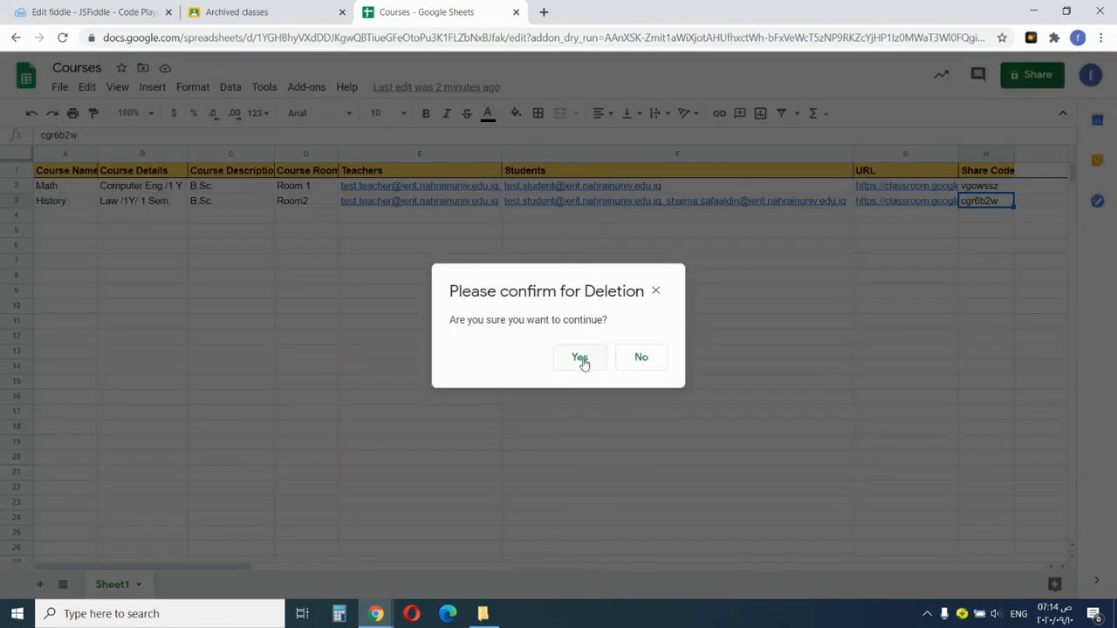
click(581, 361)
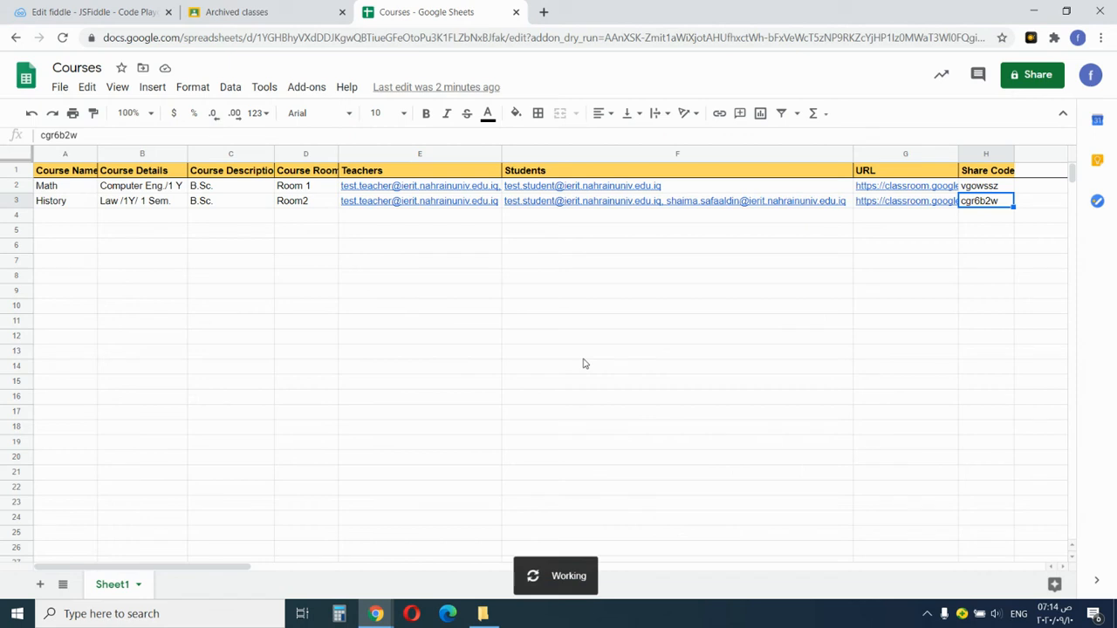
click(658, 363)
click(228, 11)
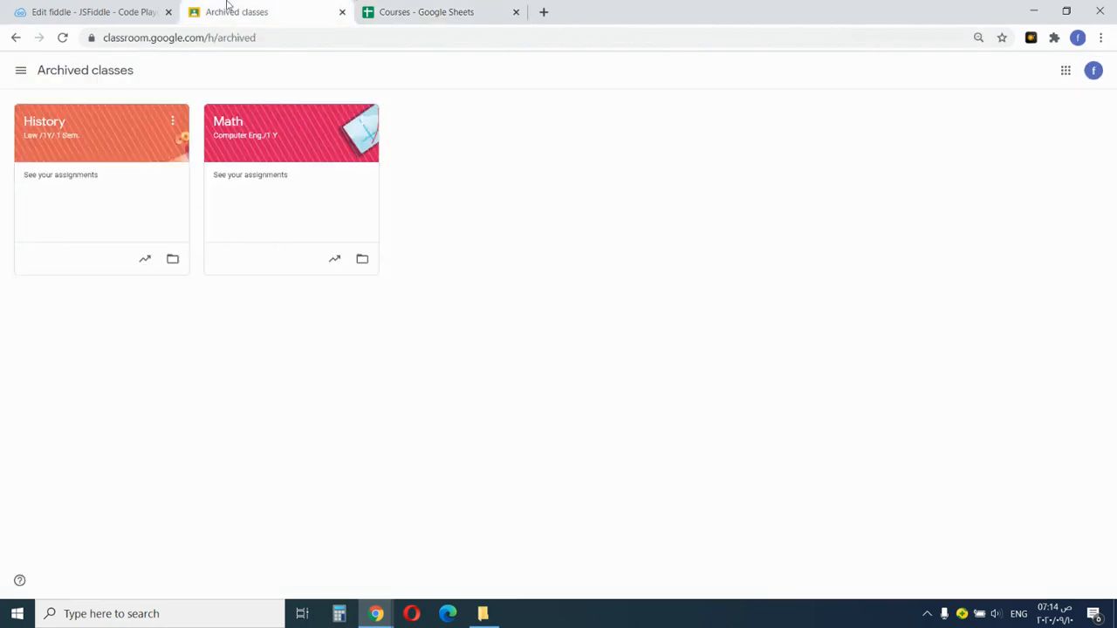
Reload Classroom's Archived classes and main class list to confirm both are empty, then return to Courses.
click(63, 38)
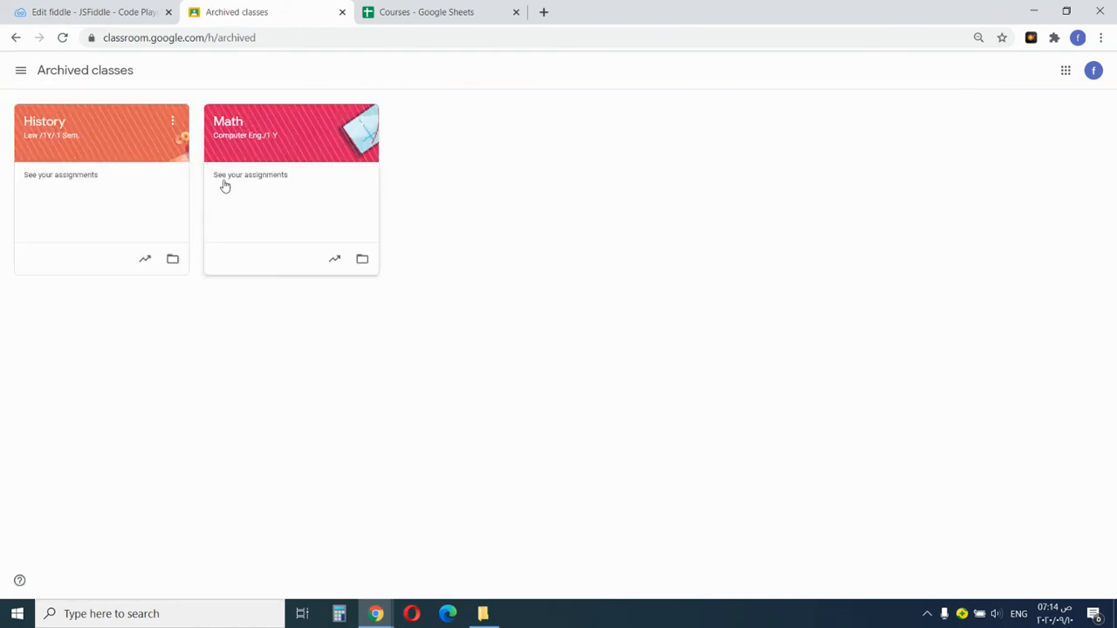
click(383, 14)
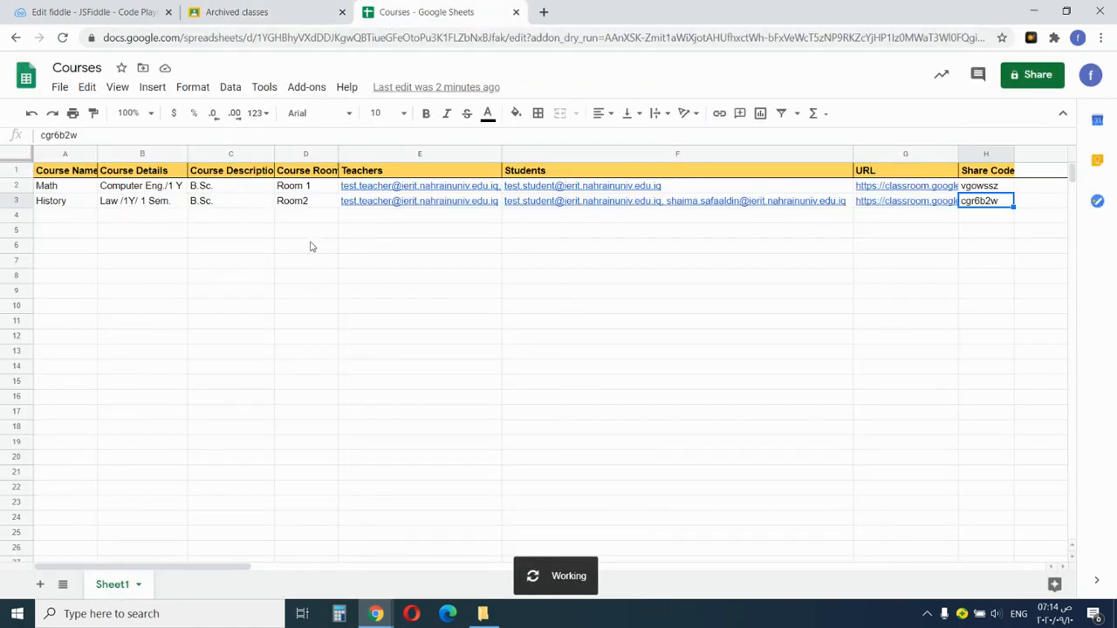
click(258, 9)
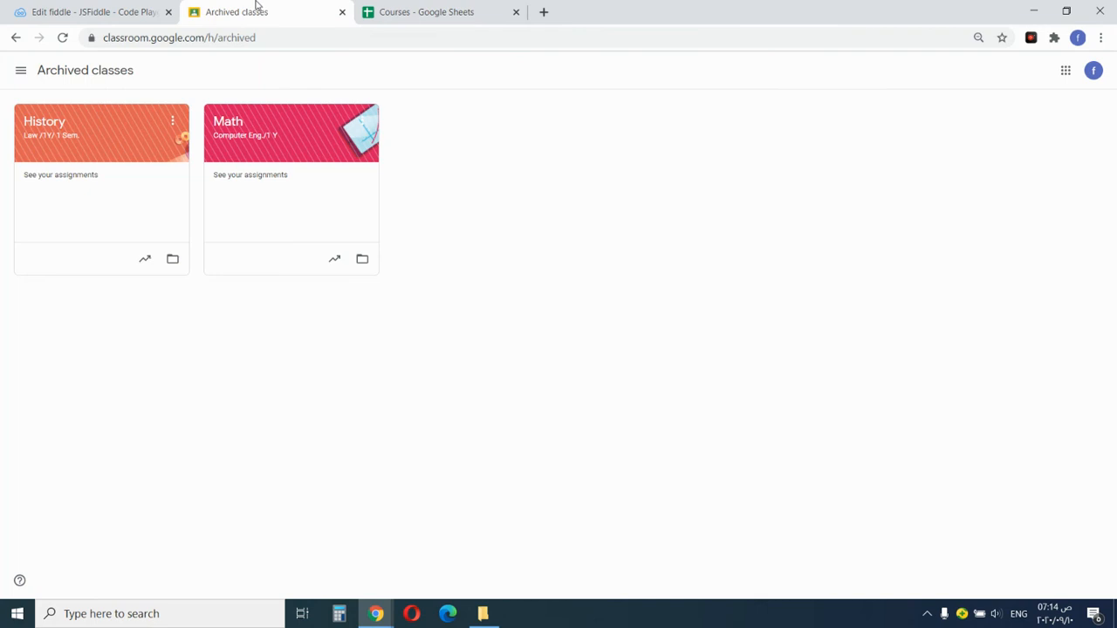
click(62, 37)
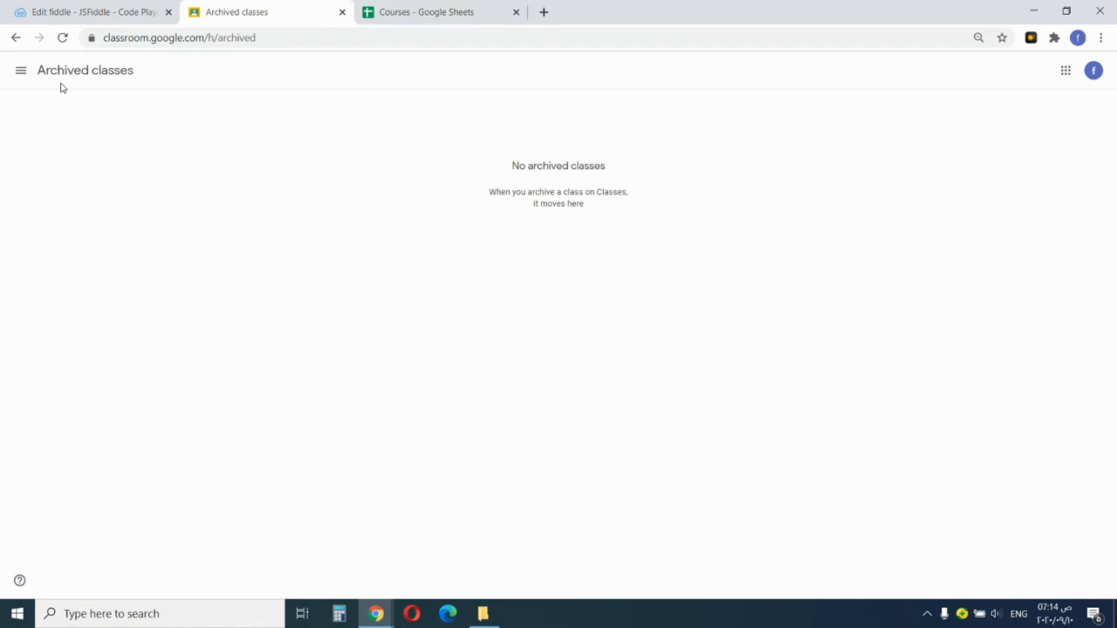
click(22, 80)
click(21, 82)
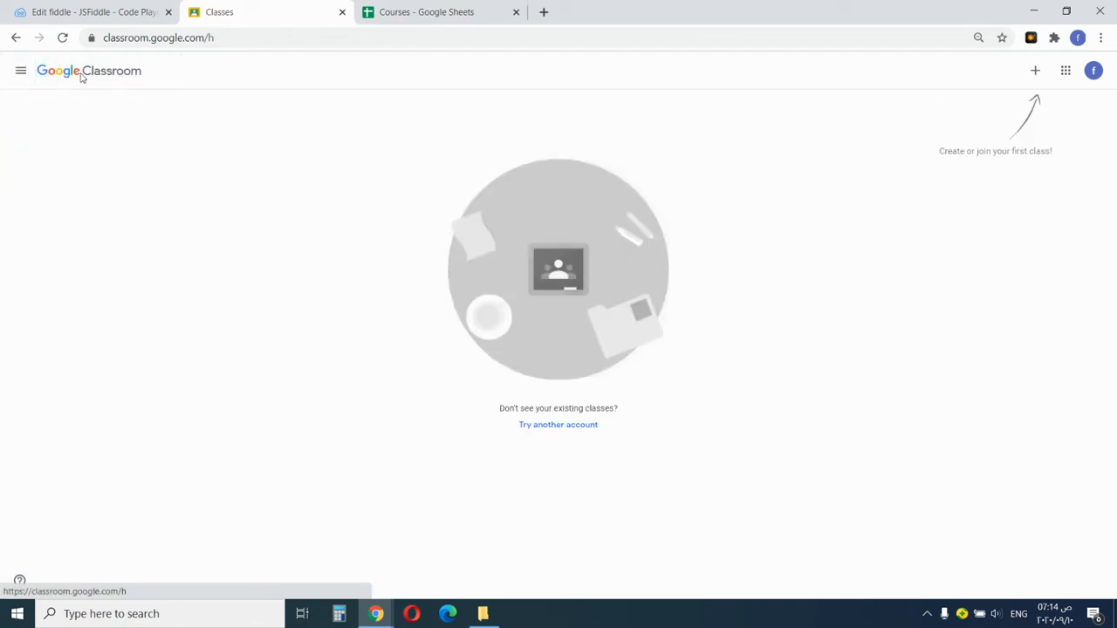
click(385, 10)
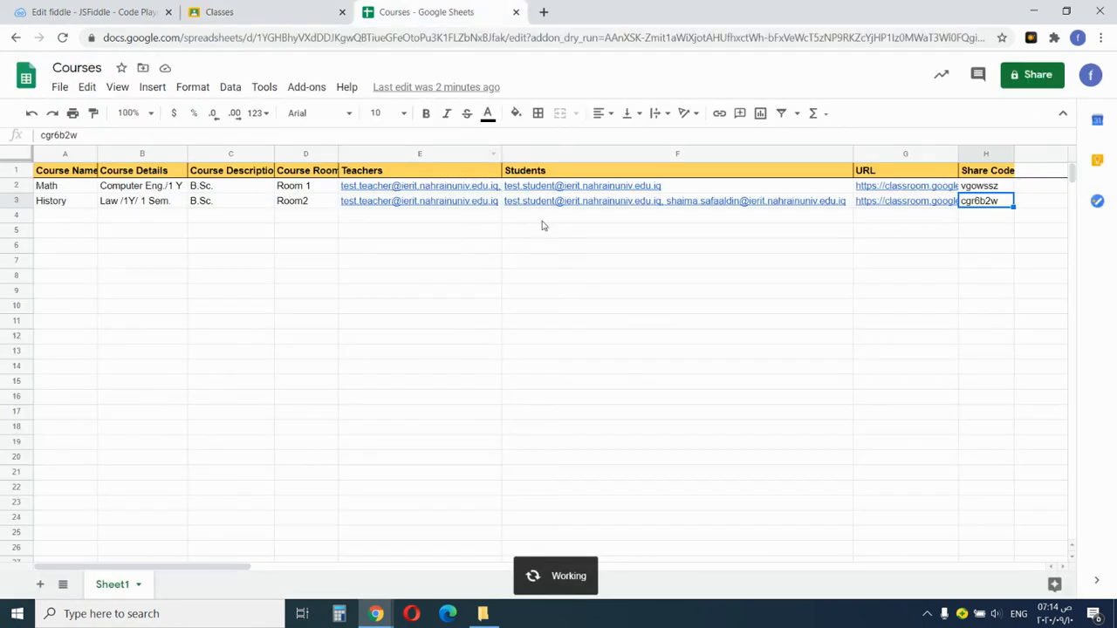